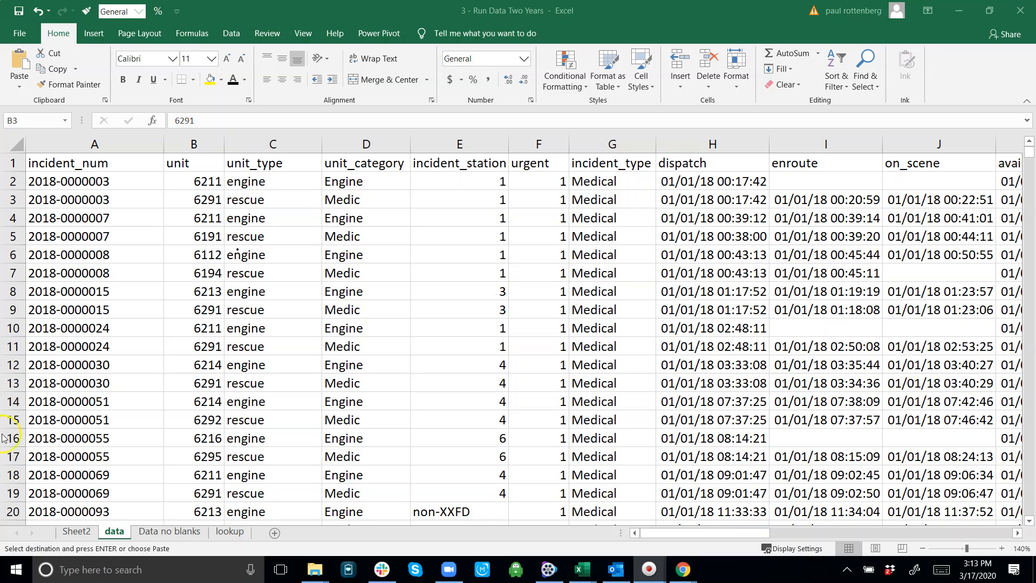
Step: Insert a blank column before the unit column on the data sheet
left_click(177, 182)
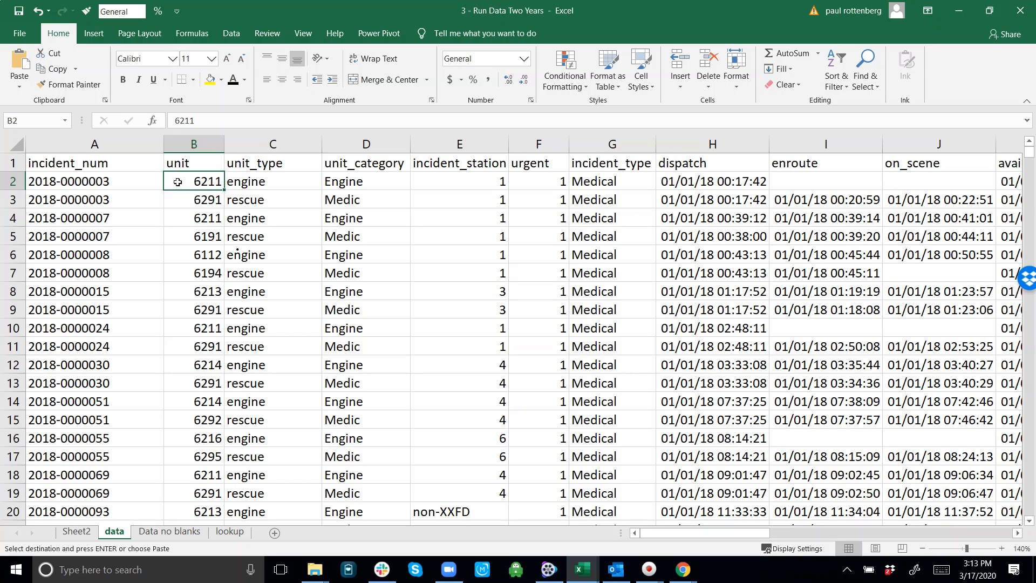
left_click(209, 144)
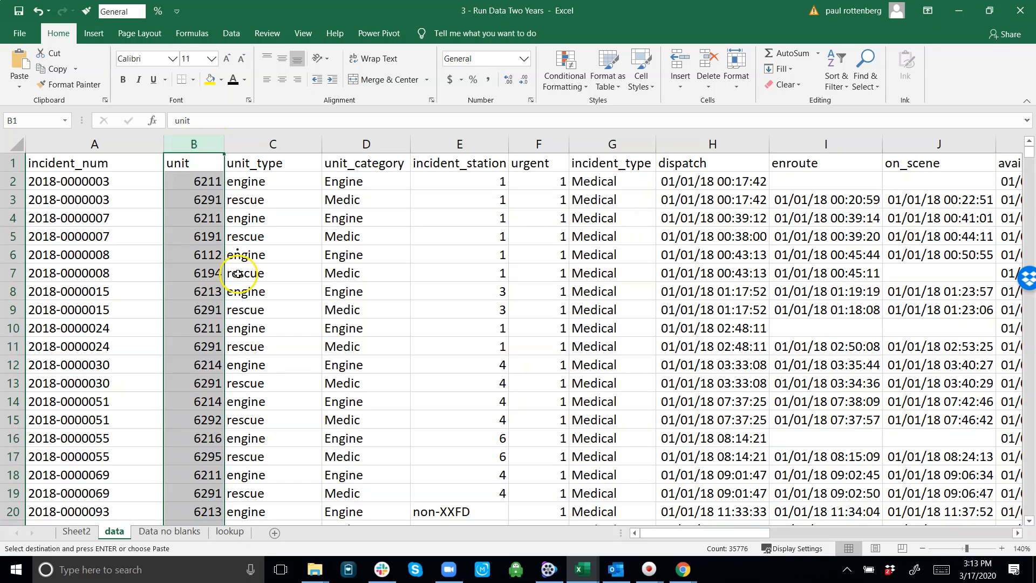
left_click(201, 254)
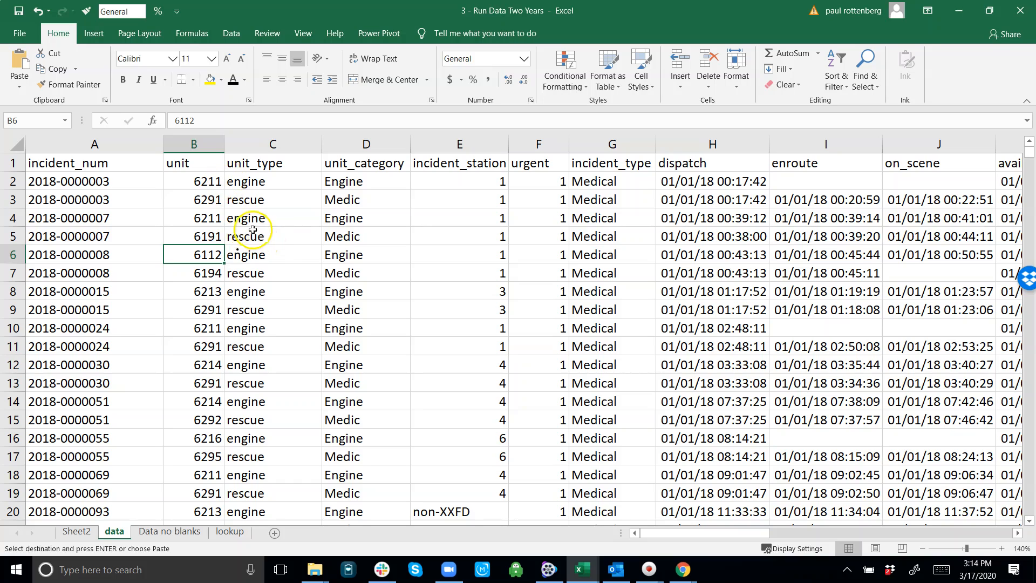
left_click(197, 163)
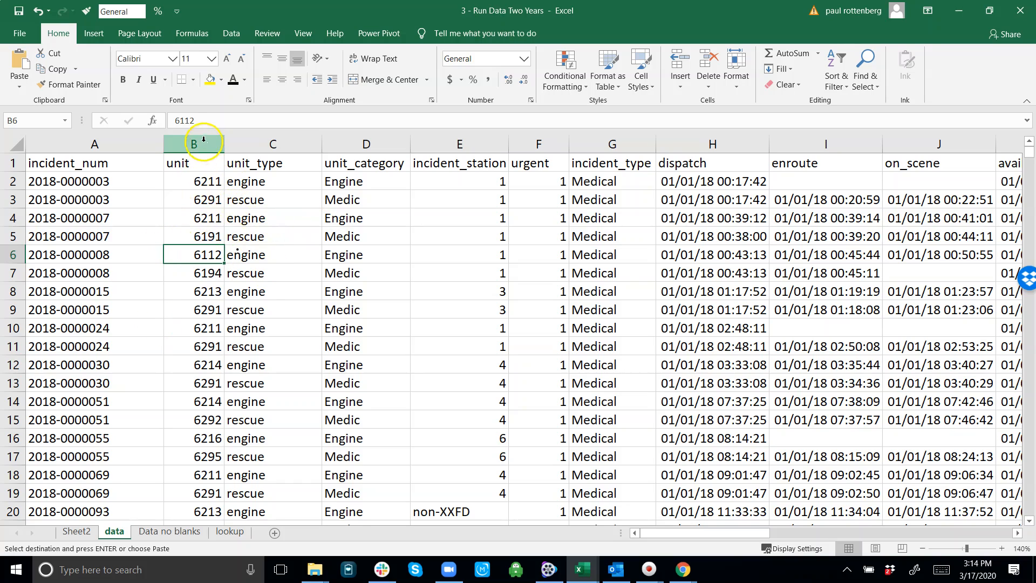
key("ctrl+shift+Down")
right_click(194, 169)
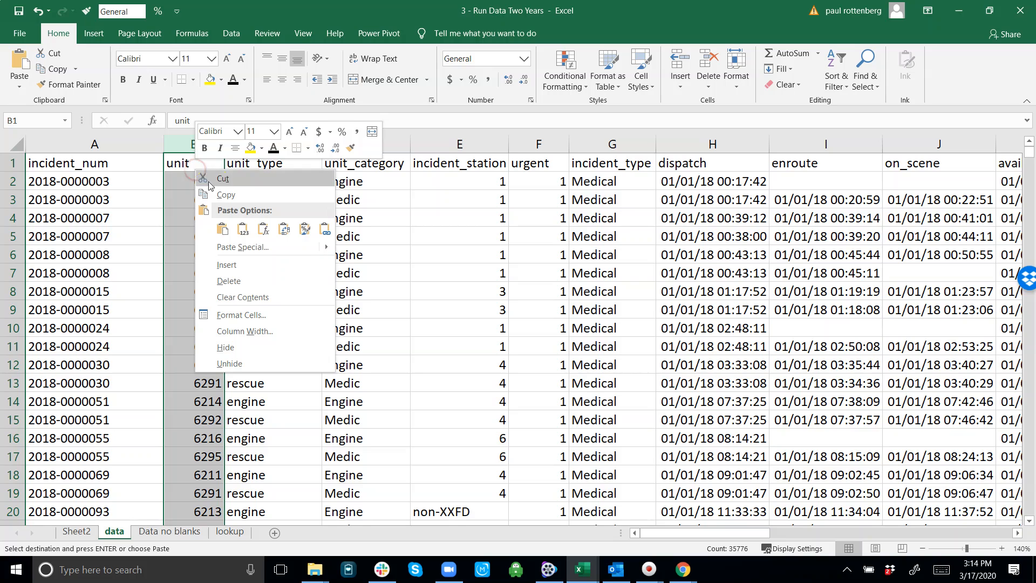
left_click(226, 265)
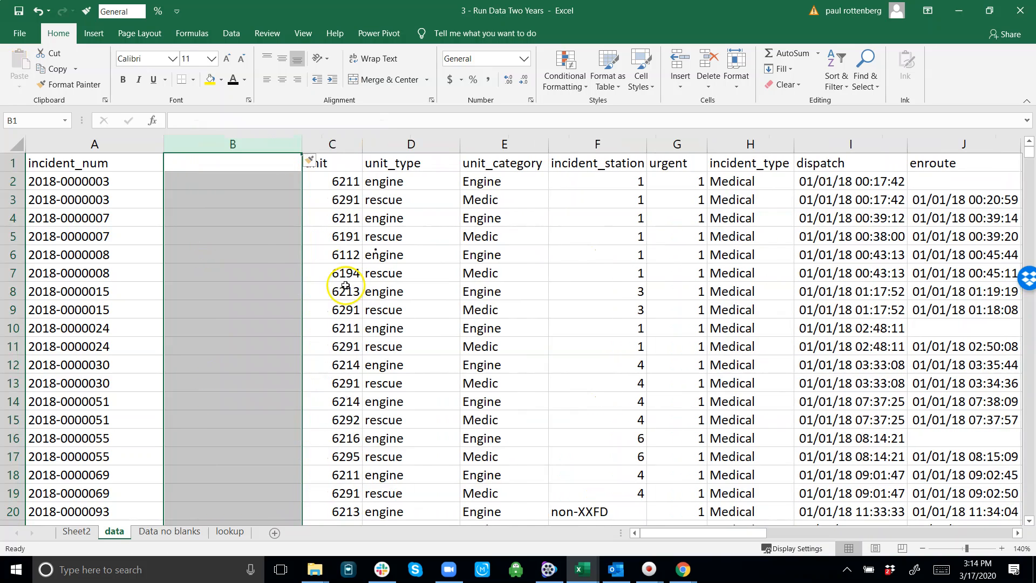
Step: Enter the header "Order of Arrival" in B1 and narrow column B to fit it more closely
left_click(212, 157)
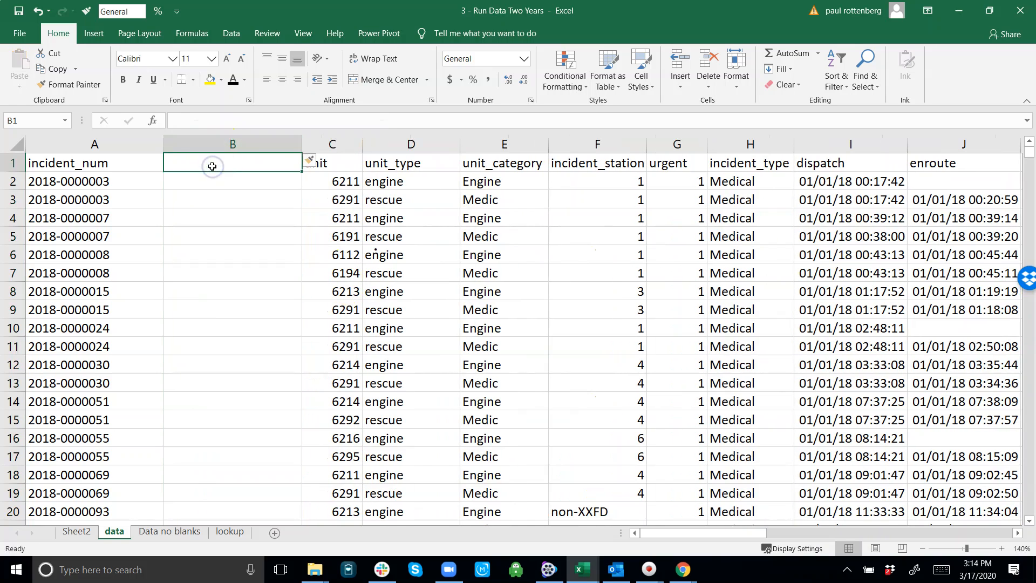
type("Order o")
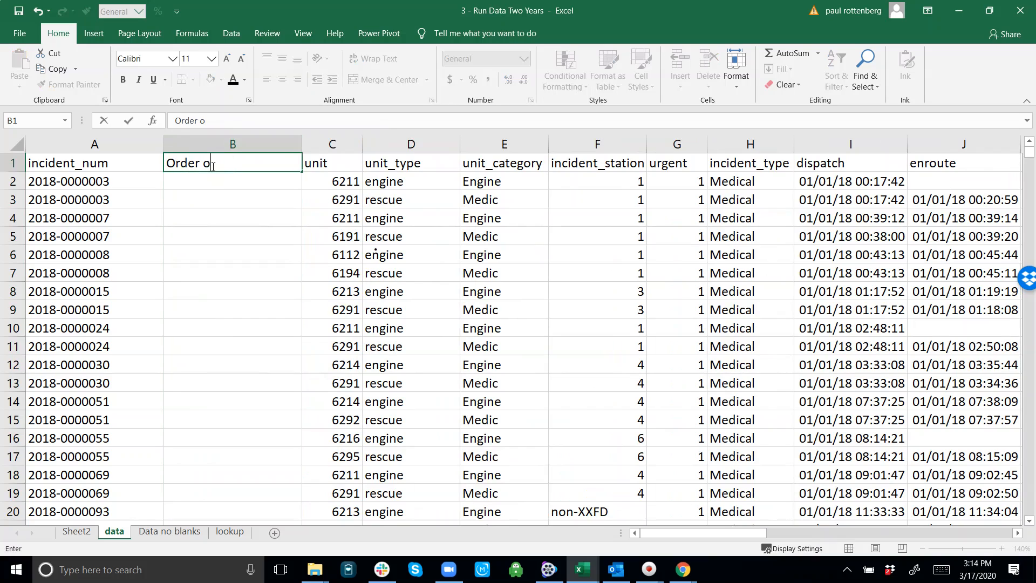
type("f Ax rrival")
key("Return")
left_click(182, 140)
left_click(223, 121)
key("Delete")
key("Delete")
key("Return")
key("Down")
key("Up")
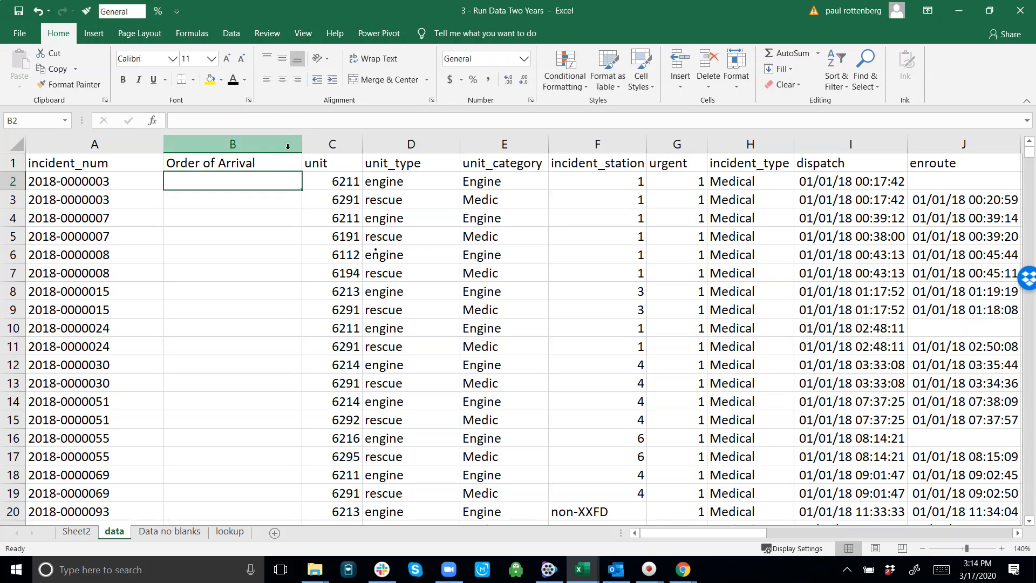
left_click_drag(302, 144, 277, 152)
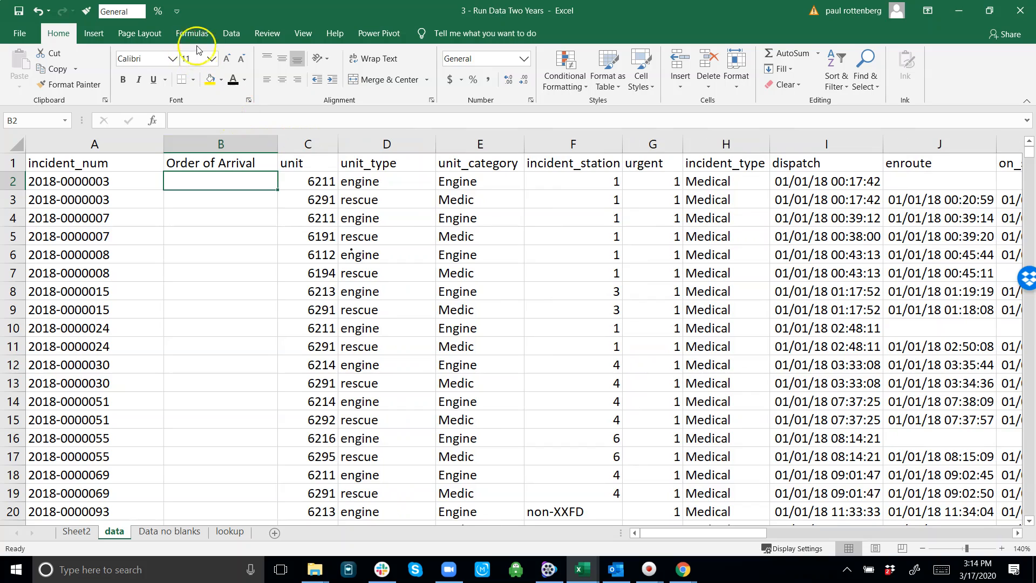
Step: Open the custom sort for the data, remove the existing level, and add a first level by incident_num, A to Z
left_click(229, 36)
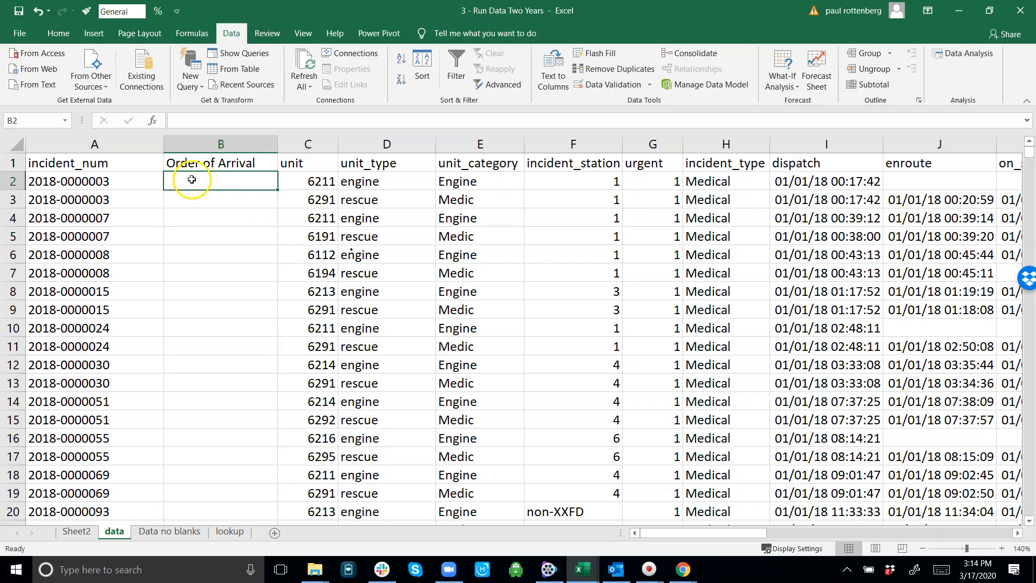
left_click(419, 58)
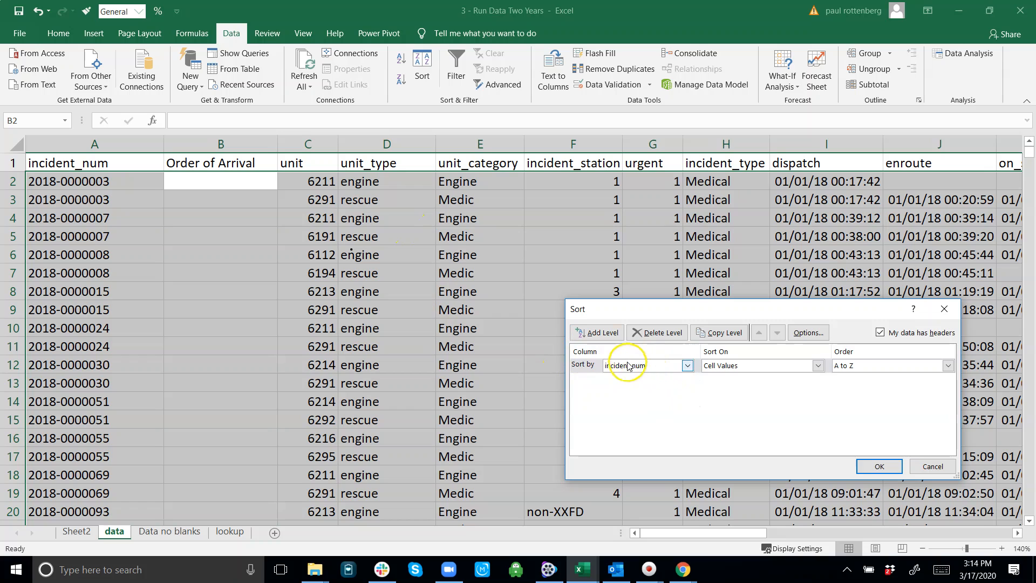
left_click_drag(685, 308, 616, 157)
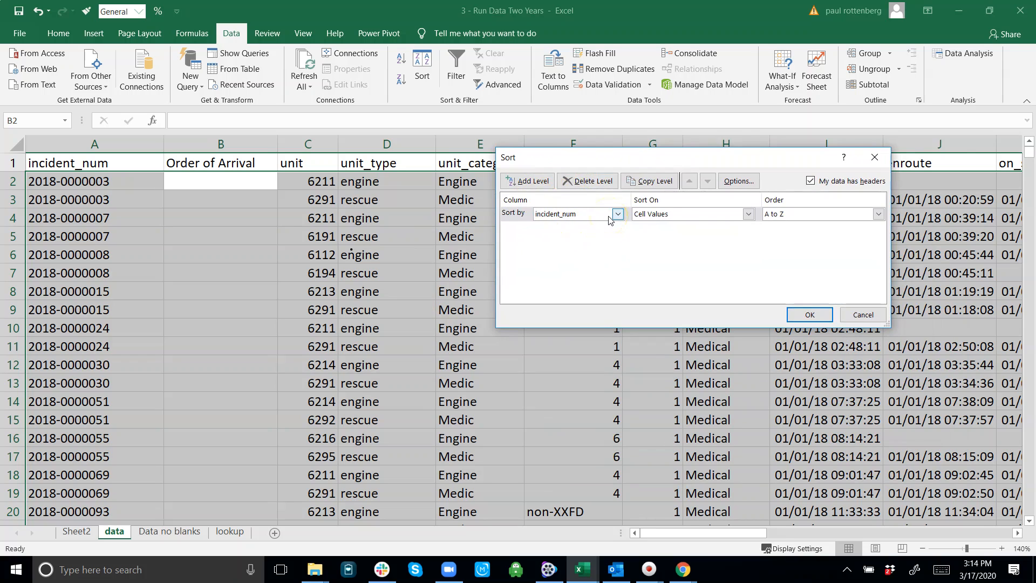
left_click(577, 181)
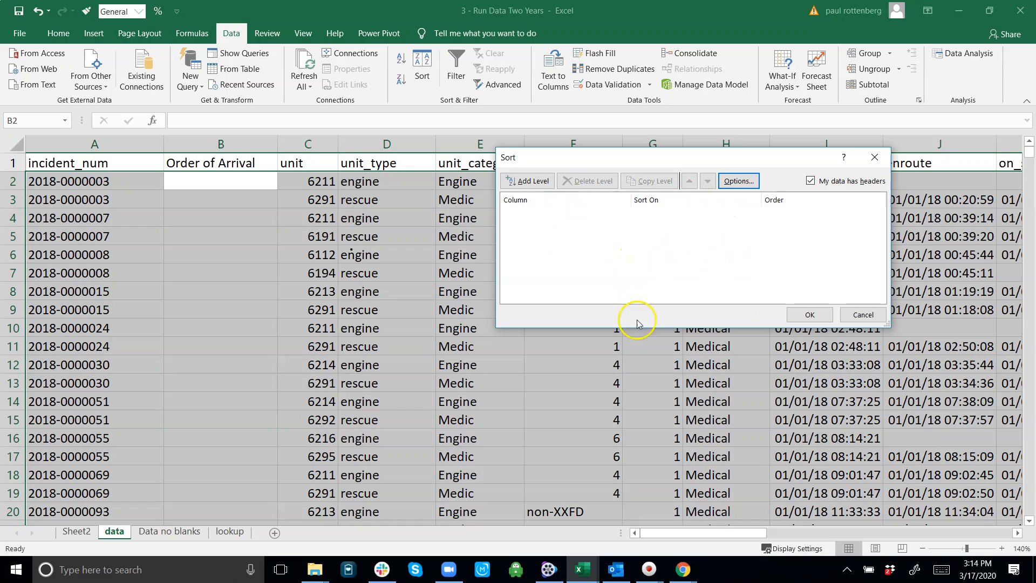
left_click(522, 181)
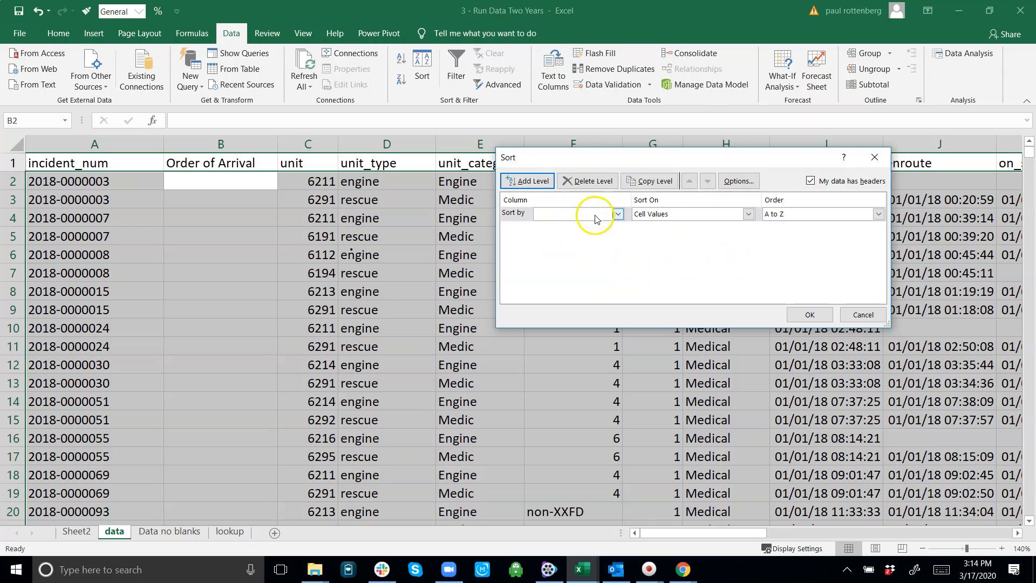
left_click(618, 214)
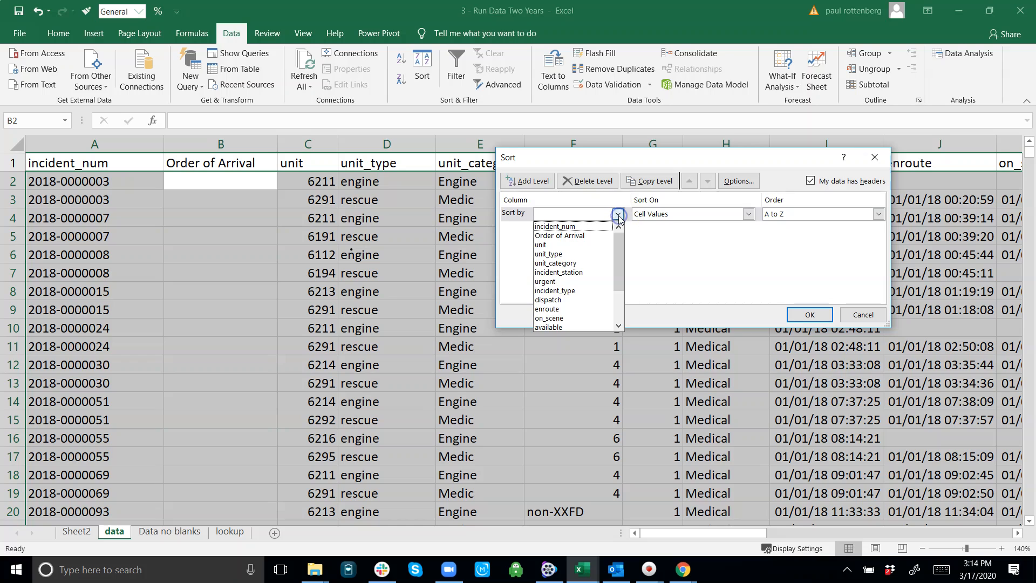
left_click(582, 229)
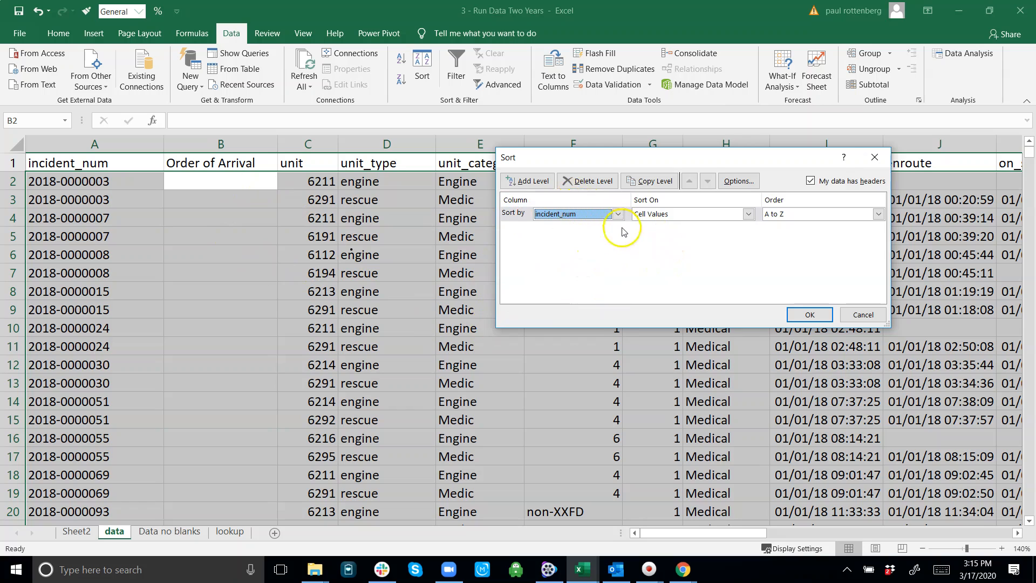
Step: Add a second sort level by on_scene, Oldest to Newest, and apply the sort
left_click(538, 182)
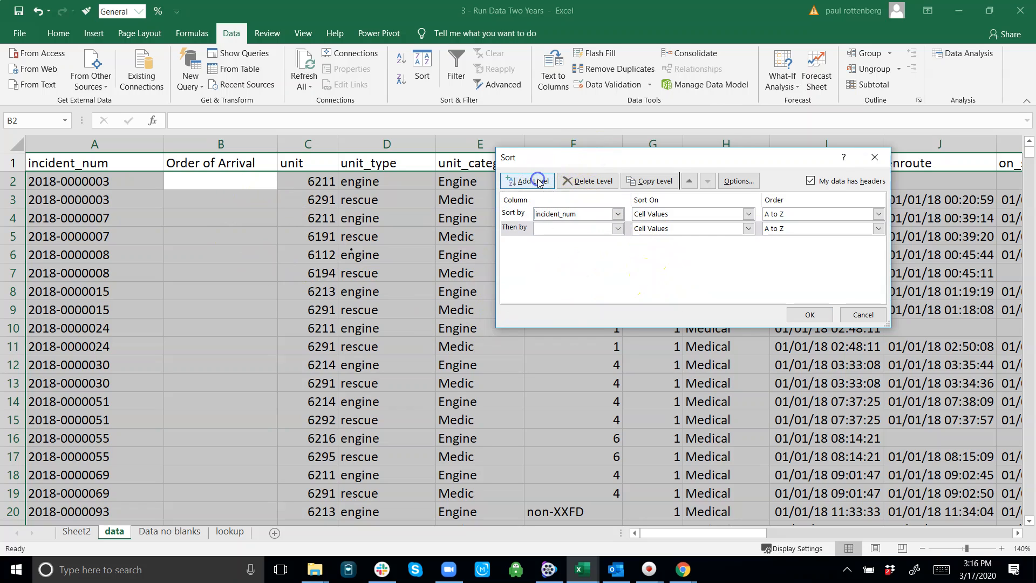
left_click(619, 227)
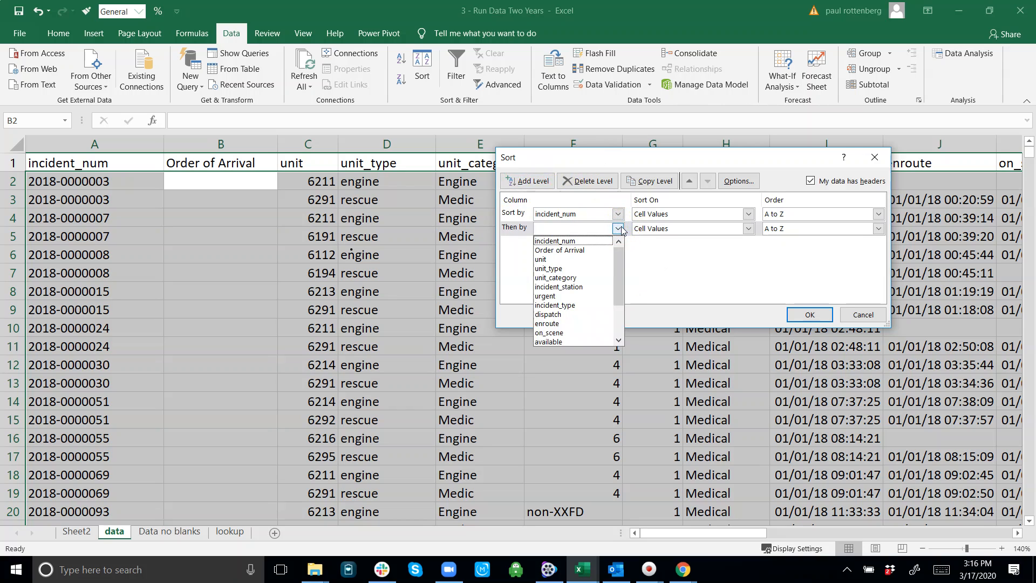
left_click(571, 333)
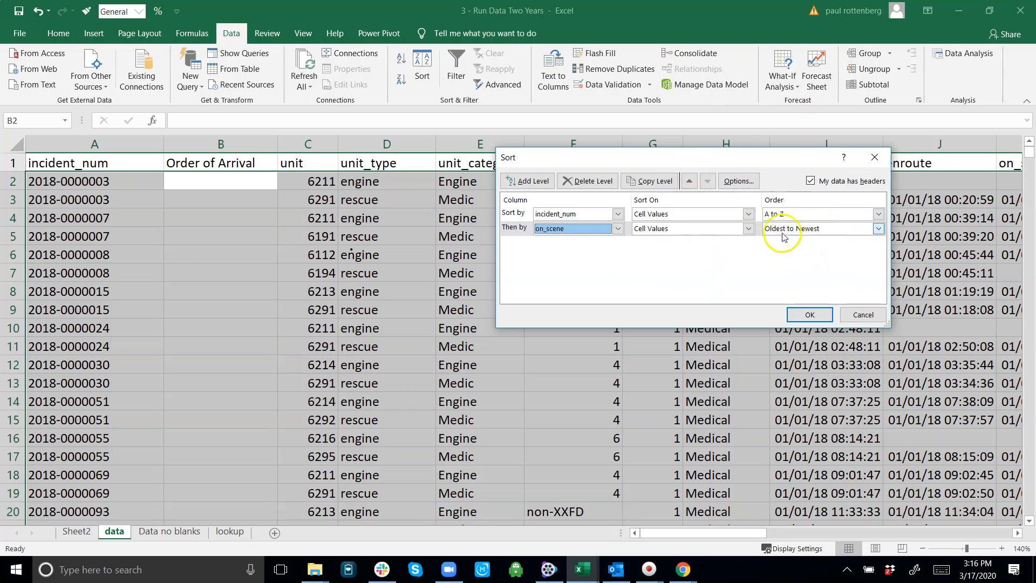
left_click(879, 233)
left_click(879, 234)
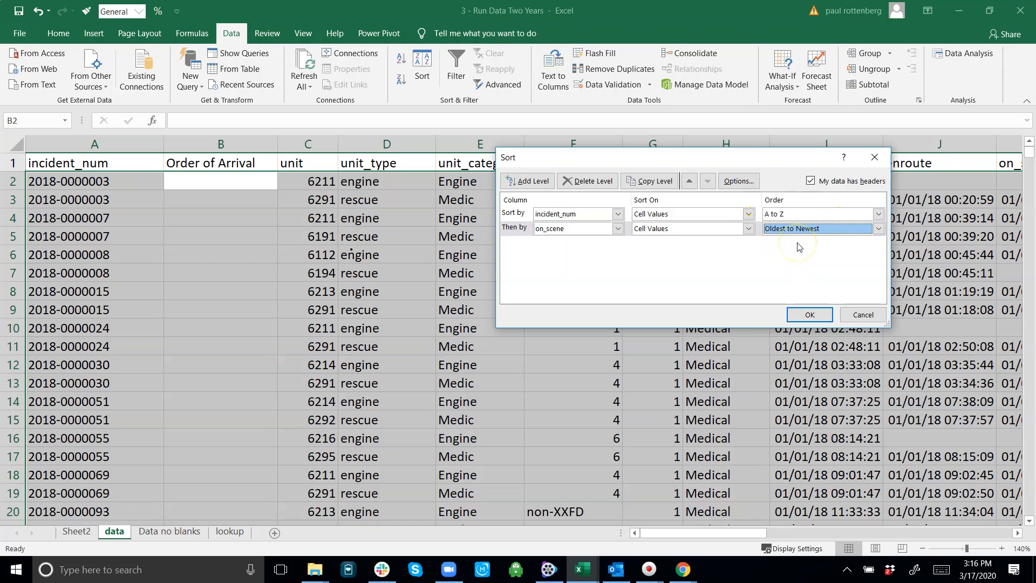
left_click_drag(737, 162, 823, 105)
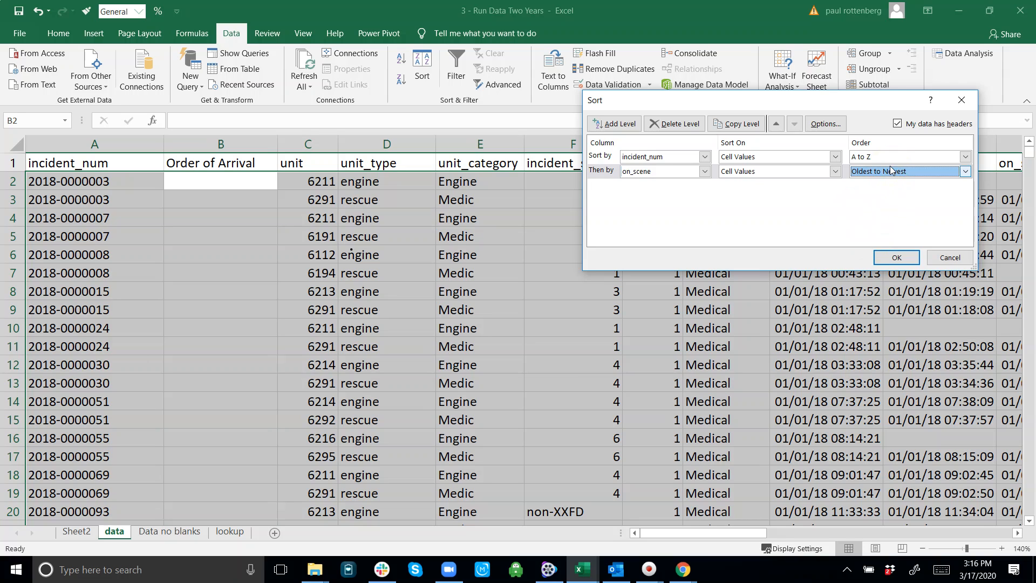
left_click(898, 261)
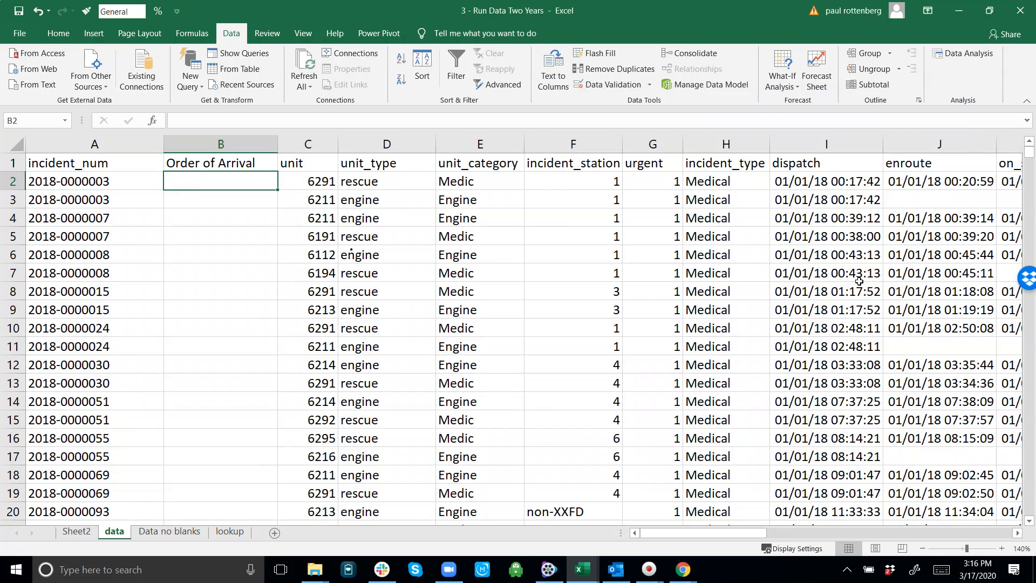
Step: Enter 1 as the Order of Arrival for the first record, in B2
key("Left")
key("shift+Right")
key("shift+Right")
key("shift+Right")
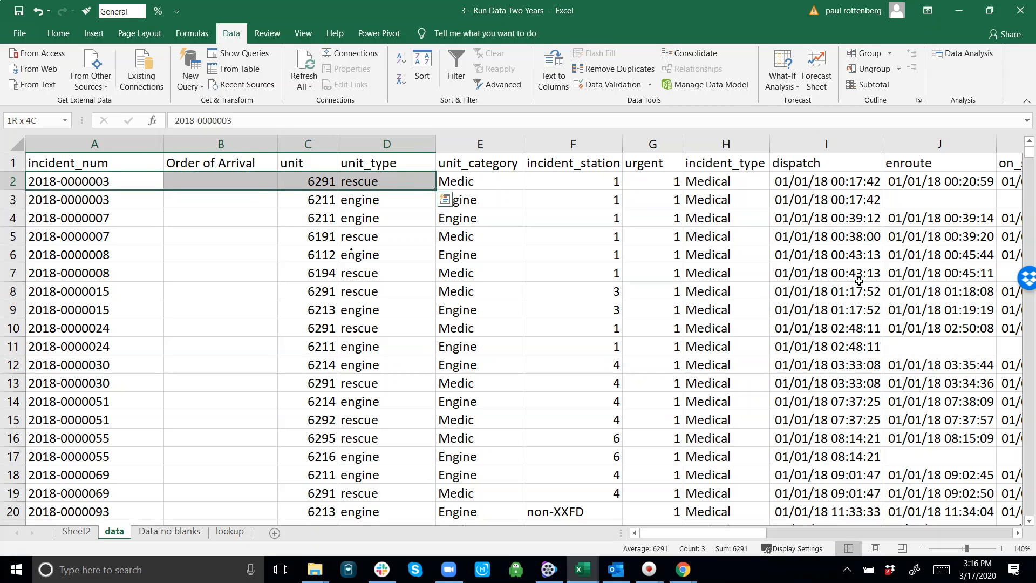
key("shift+Left")
key("shift+Left")
key("shift+Left")
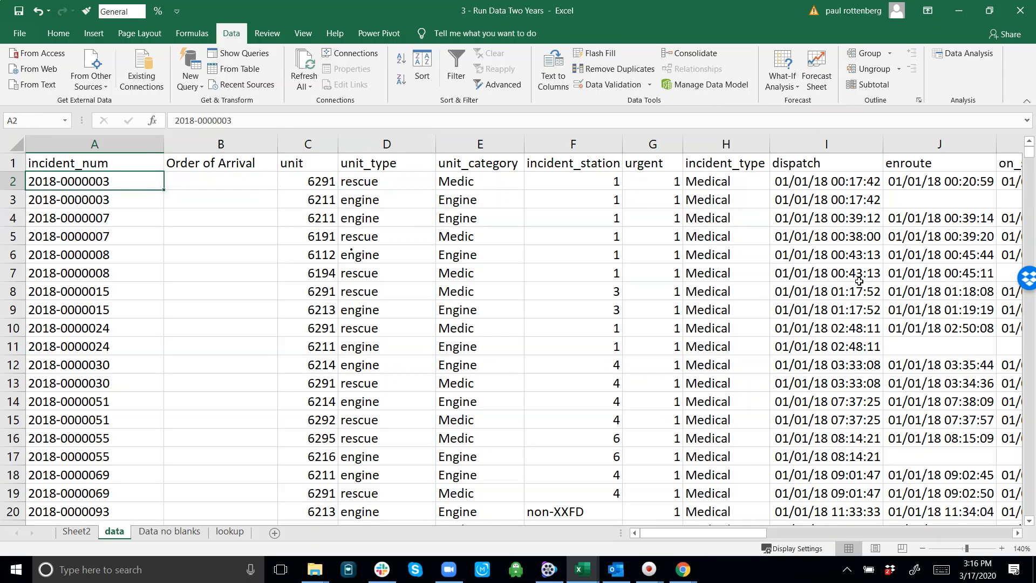
key("Right")
type("1")
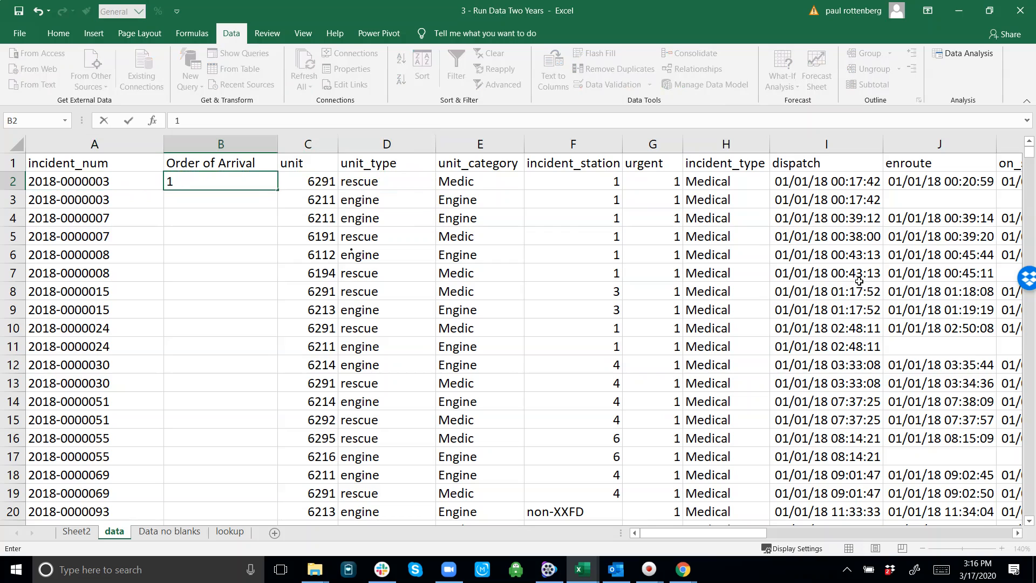
key("Return")
key("Up")
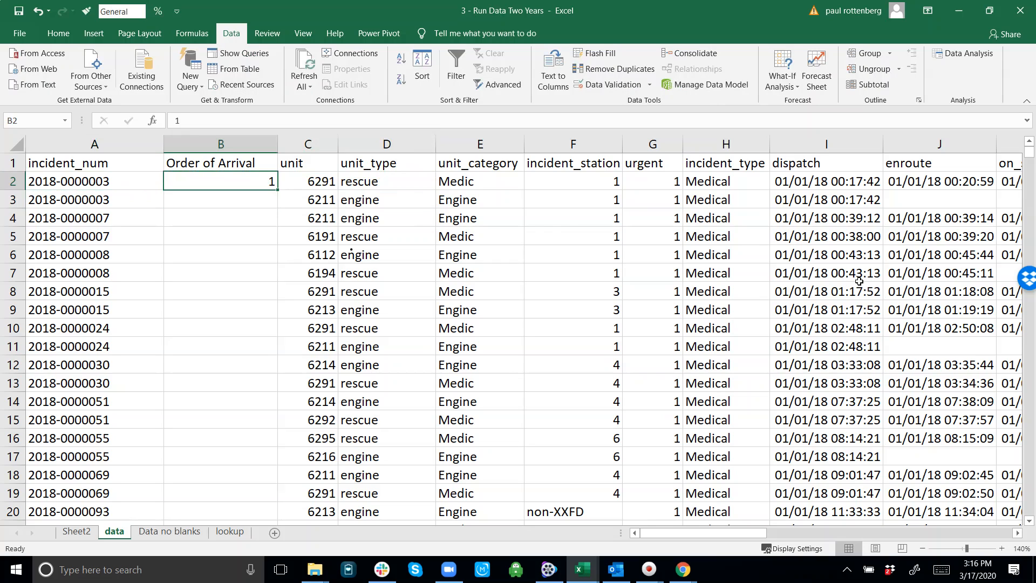
Step: Enter 2 as the Order of Arrival for the same incident's second record, in B3
key("Left")
key("Down")
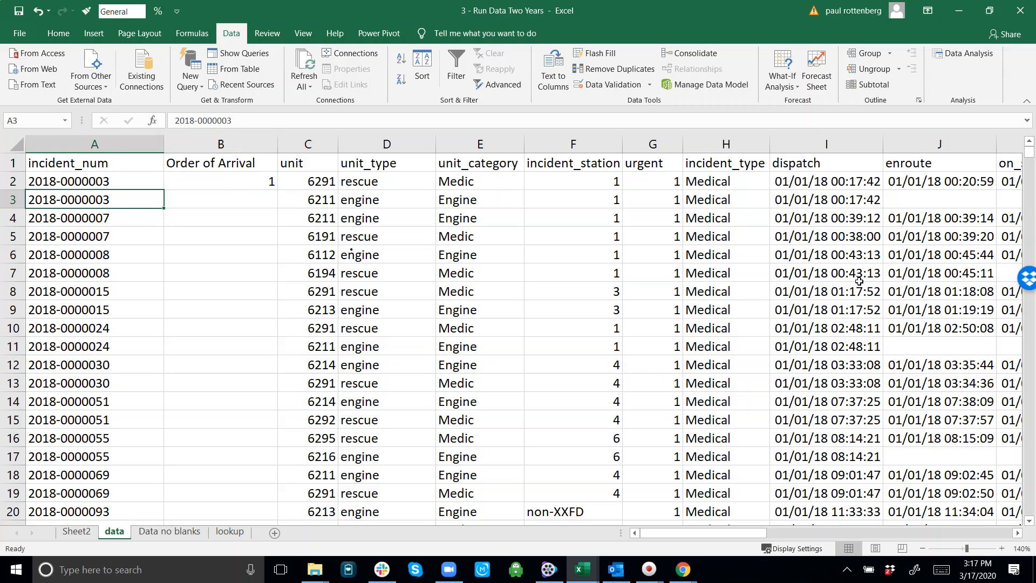
key("Up")
key("Down")
key("Right")
type("2")
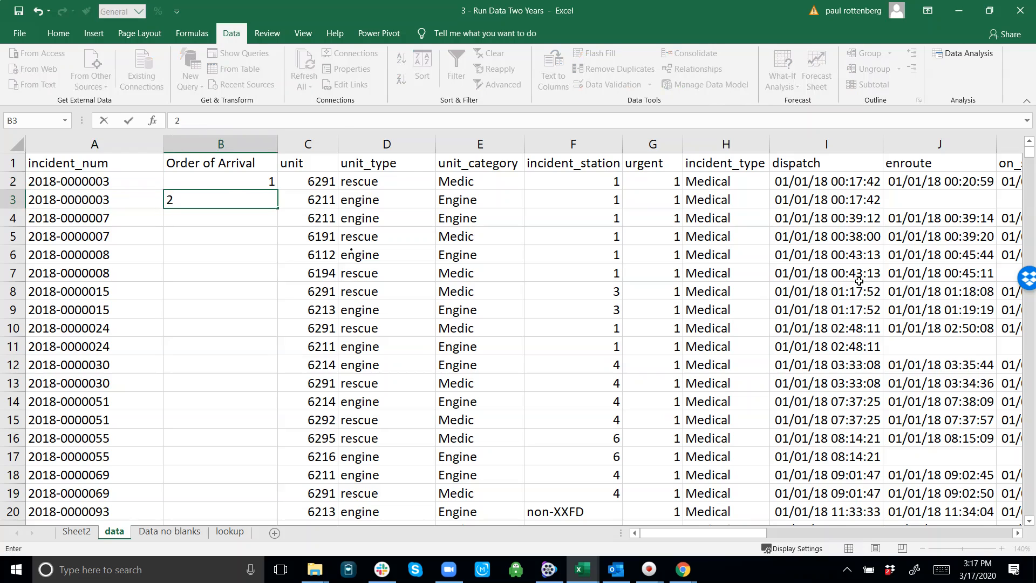
key("Right")
key("Right")
key("Right")
key("Right")
key("Right")
key("Right")
key("Right")
key("Right")
key("Right")
key("Right")
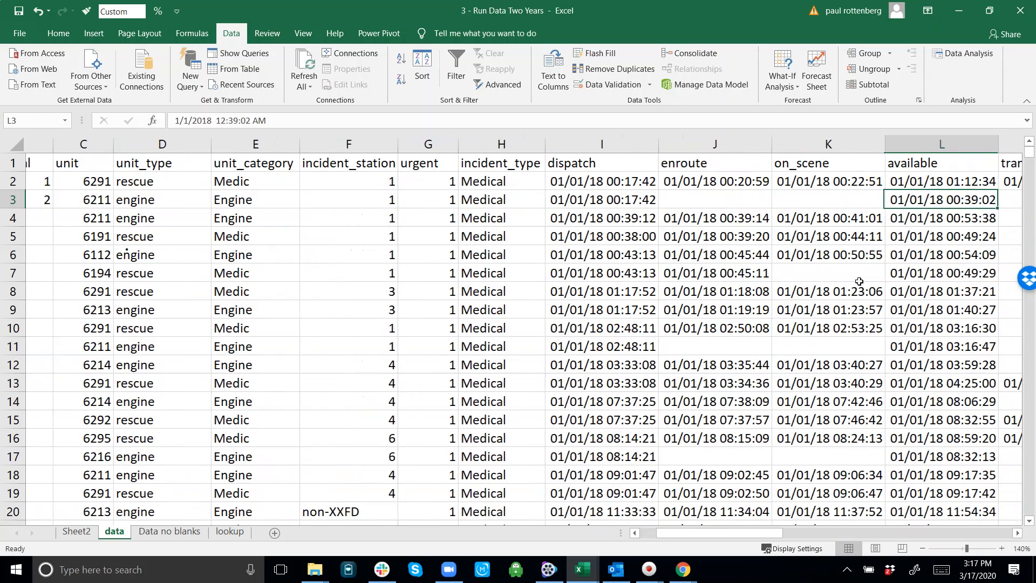
Step: Compare the on_scene times of the first incident's two records with their Order of Arrival numbers, ending on the next incident's first row
key("Left")
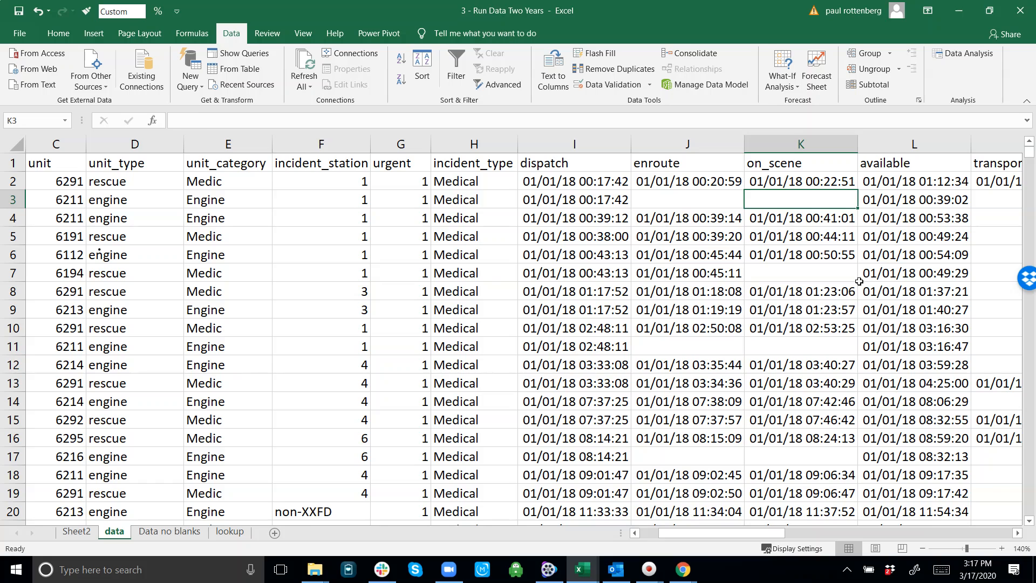
key("Up")
key("Down")
key("Up")
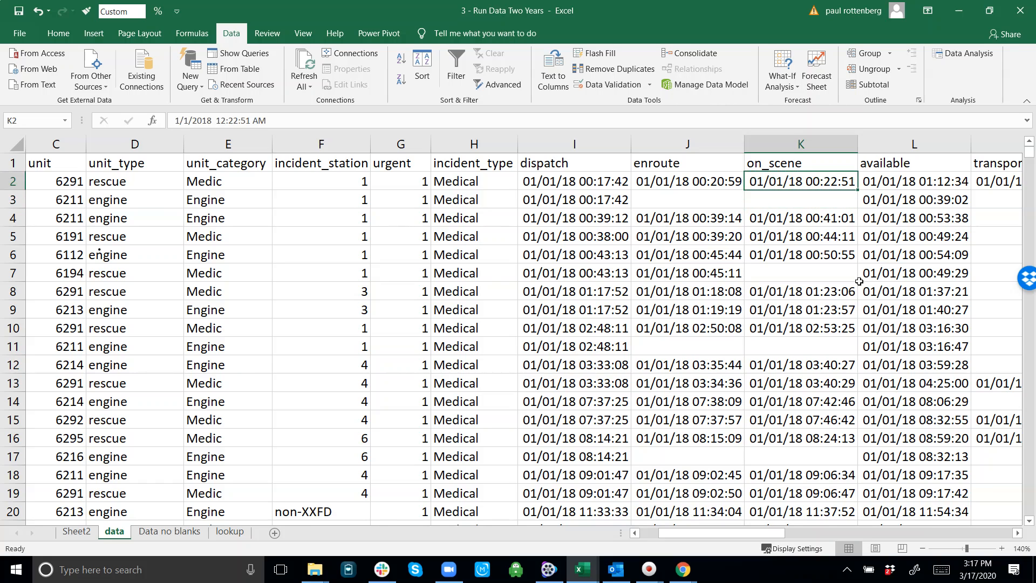
key("Down")
key("Up")
key("Down")
key("Up")
key("Down")
key("Up")
key("Left")
key("ctrl+Left")
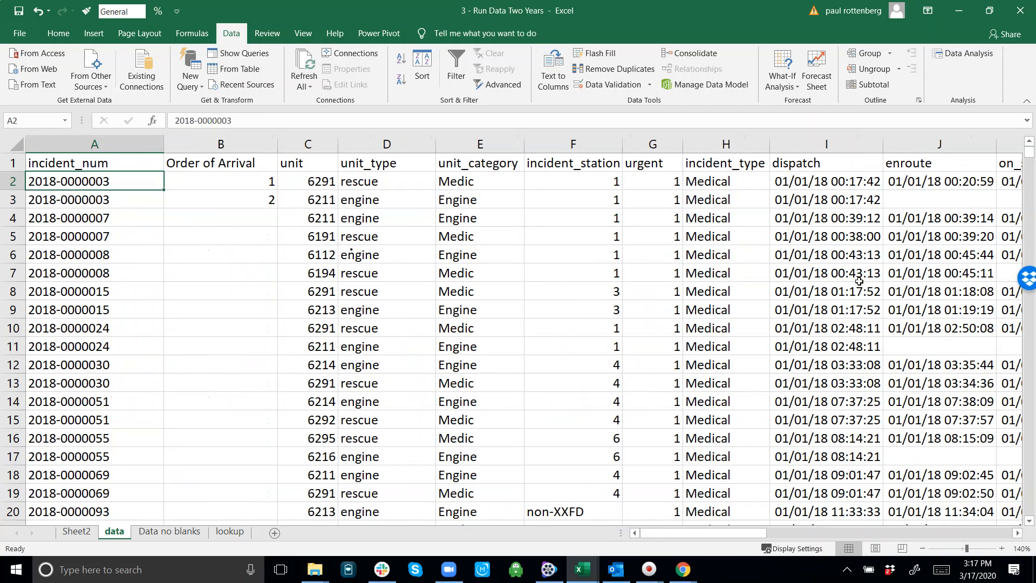
key("Right")
key("Down")
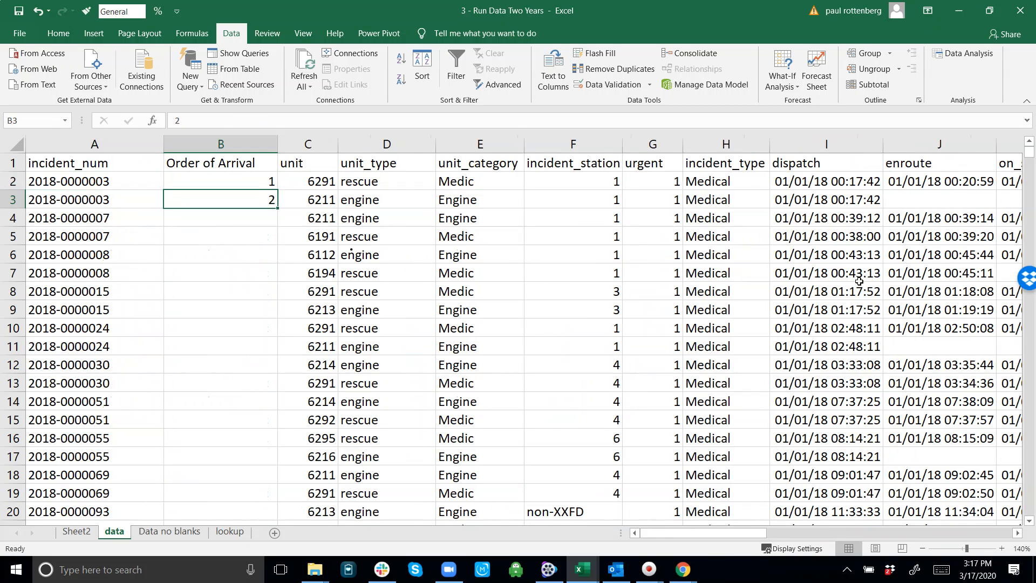
key("Left")
key("Down")
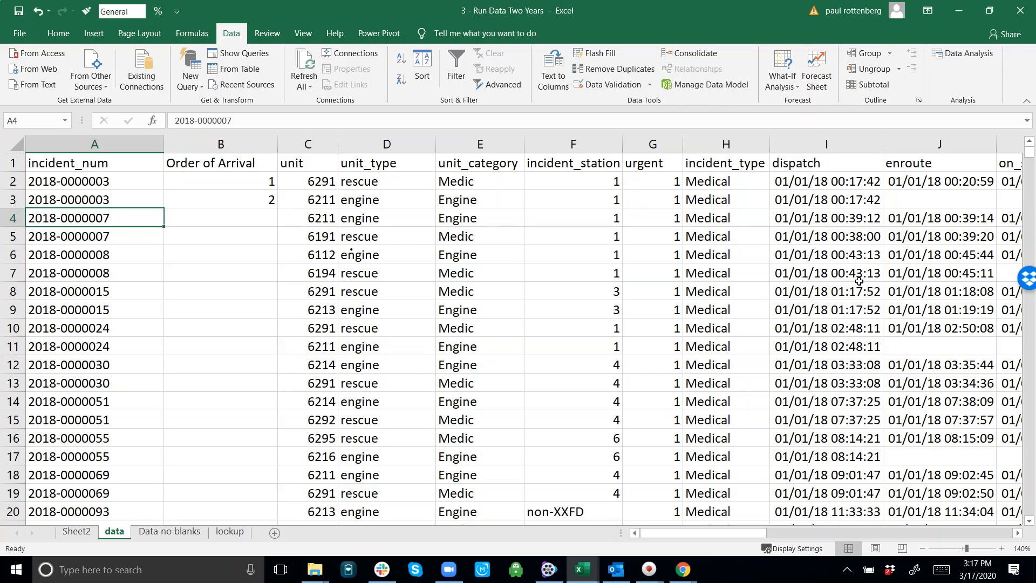
Step: Enter 1 and 2 as the Order of Arrival for the second incident's two records, in B4 and B5
key("Right")
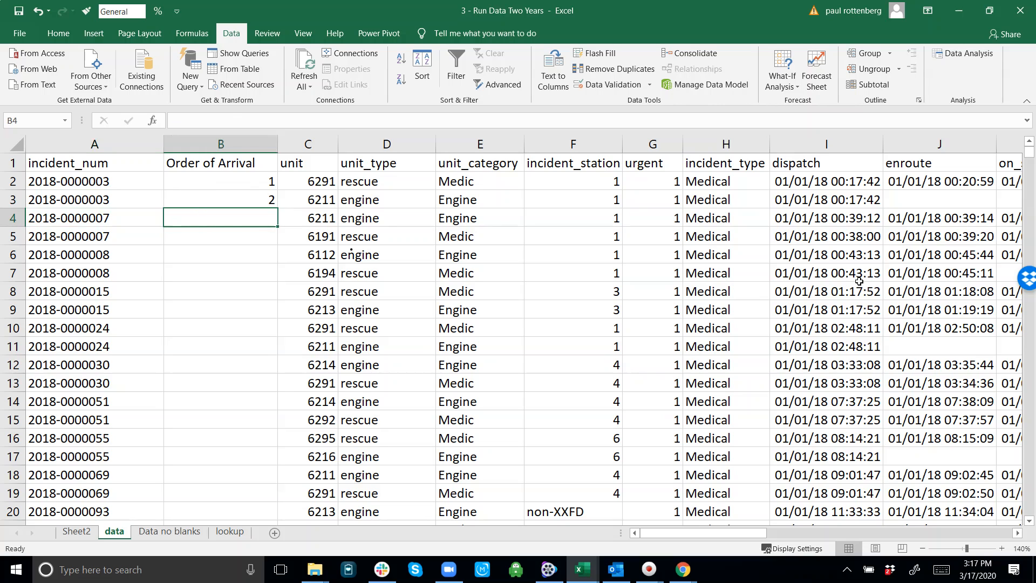
type("1")
key("Return")
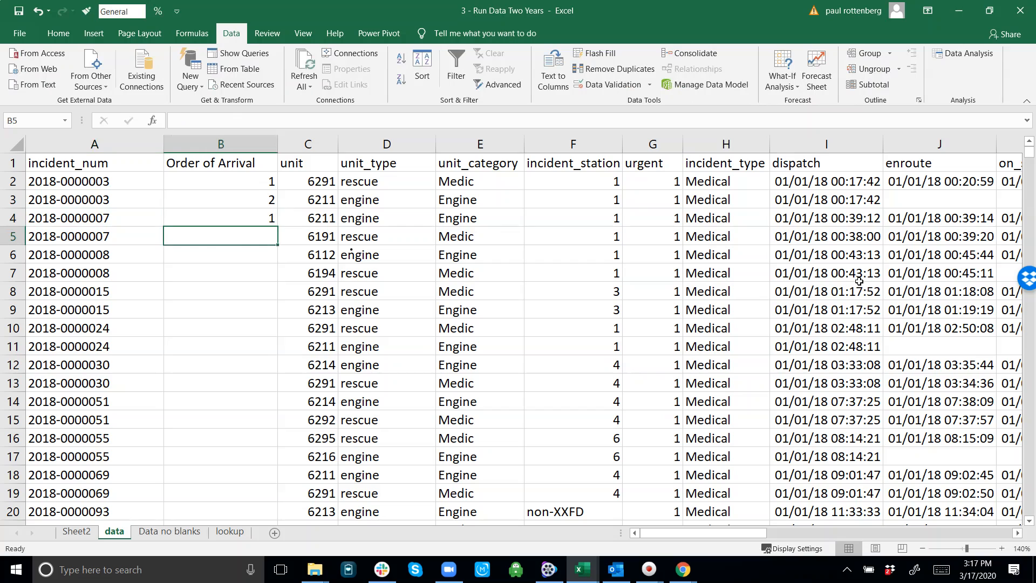
key("Left")
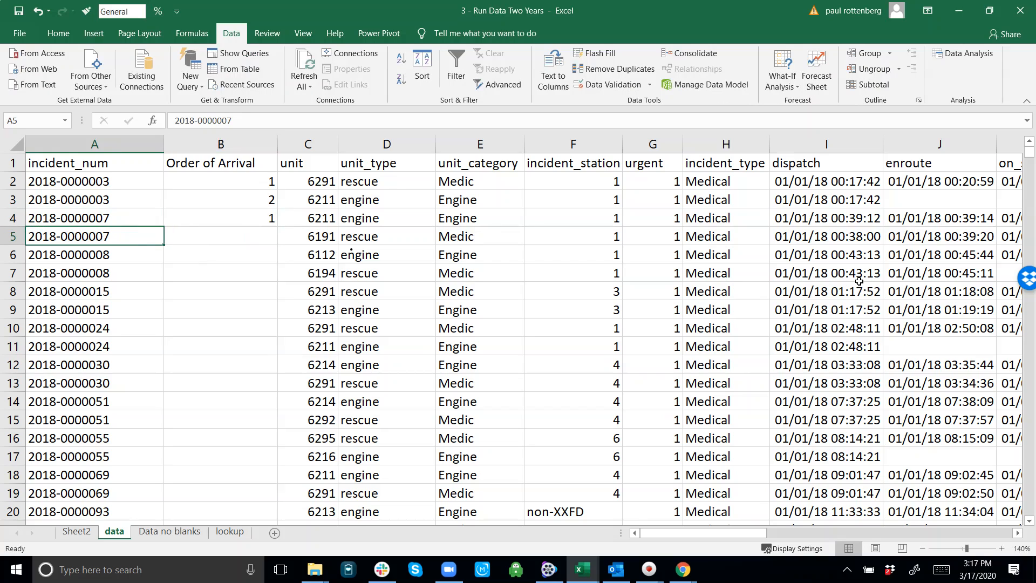
key("shift+Up")
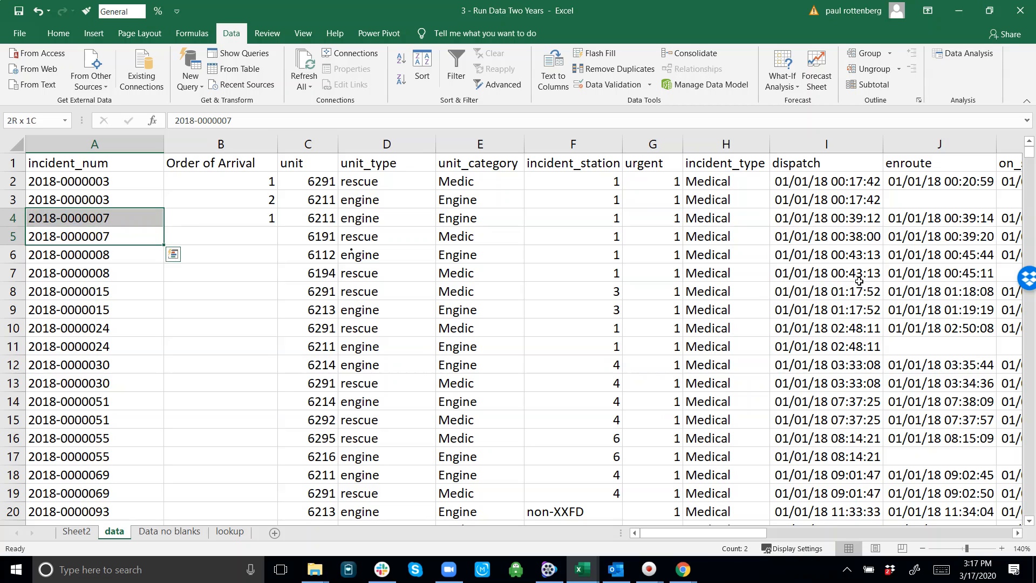
key("shift+Down")
key("Right")
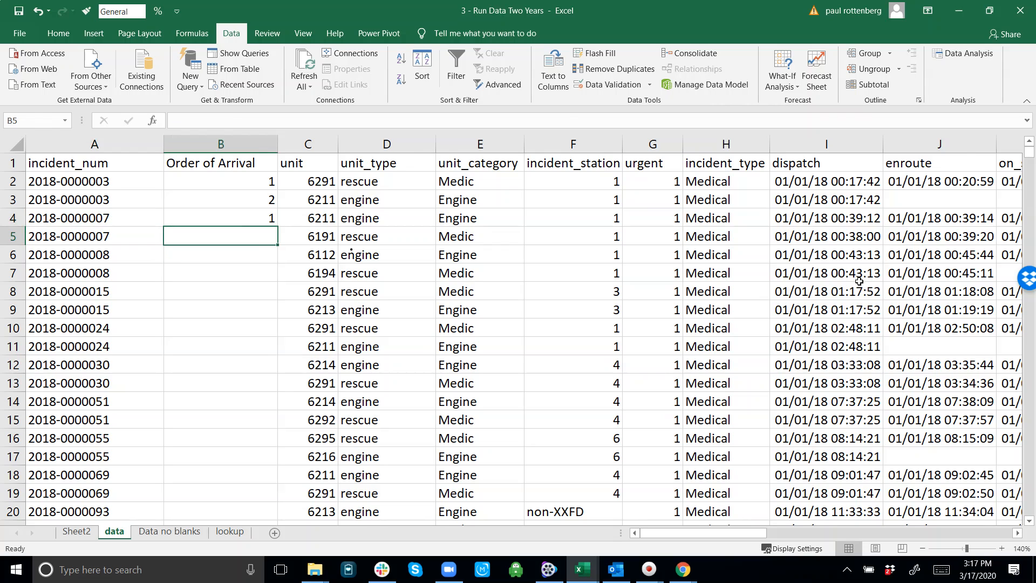
type("2")
key("Return")
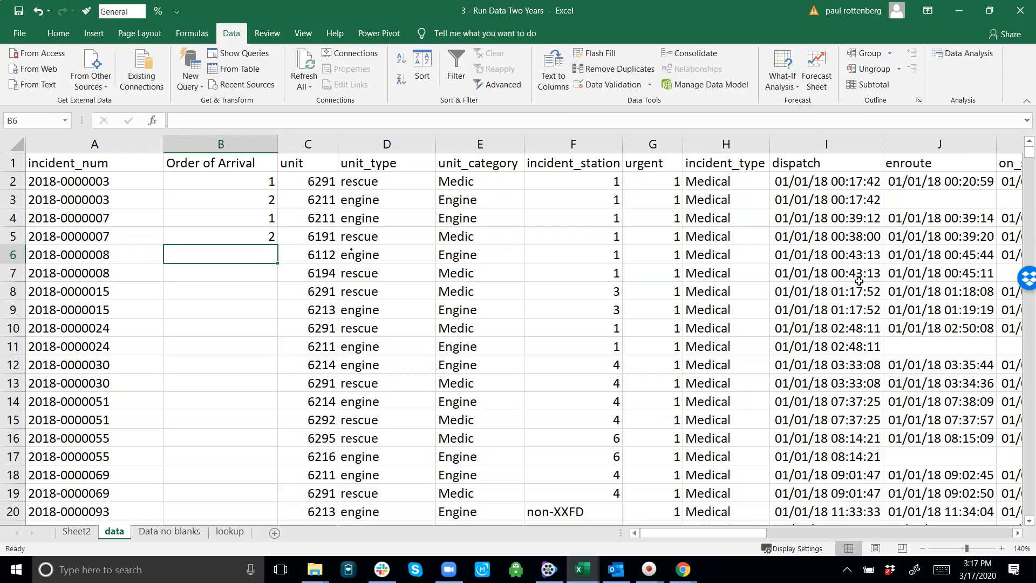
Step: Enter 1 and 2 as the Order of Arrival for the third incident's two records, in B6 and B7
key("Left")
key("Right")
type("1")
key("Return")
key("Left")
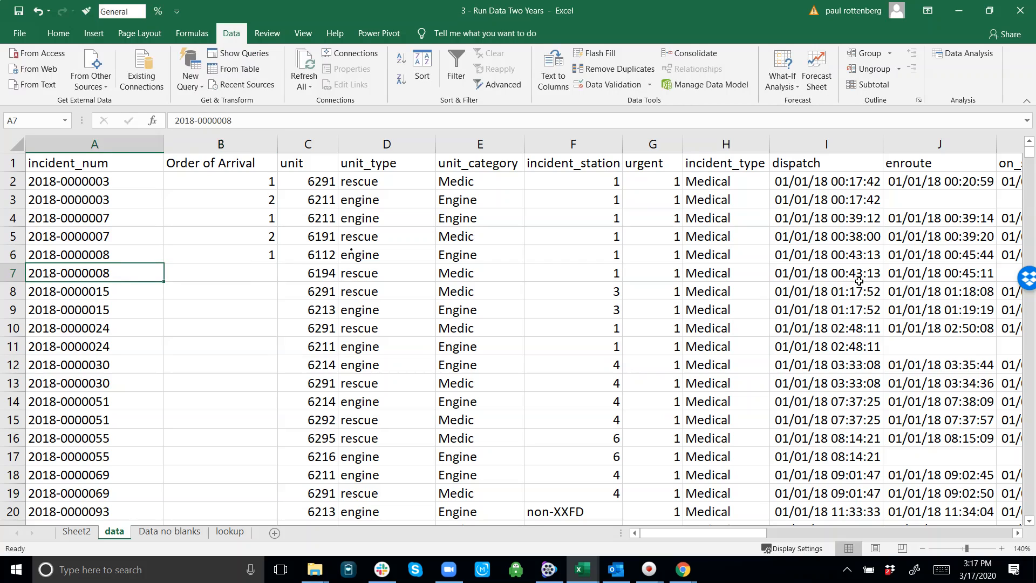
key("Right")
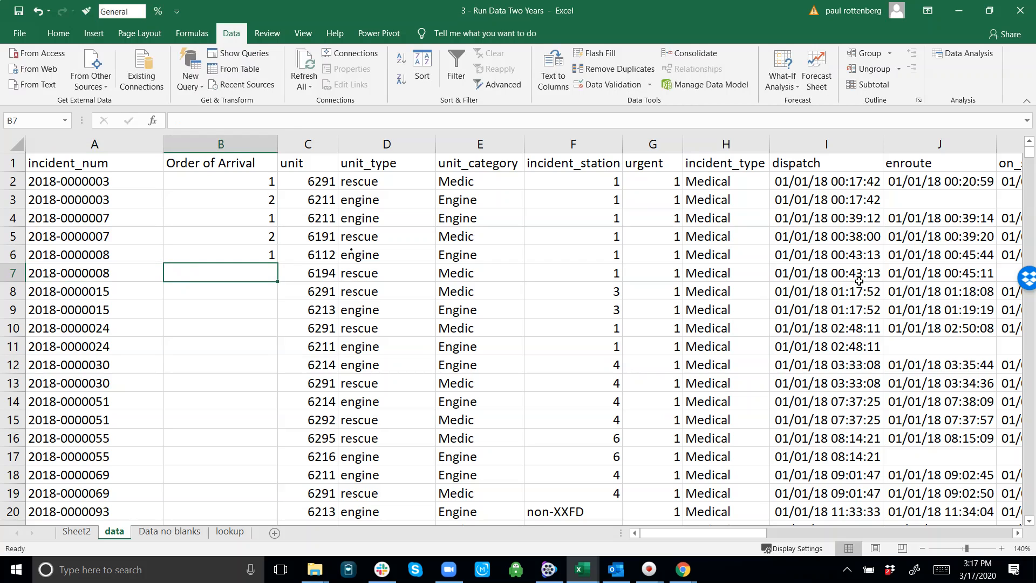
type("2")
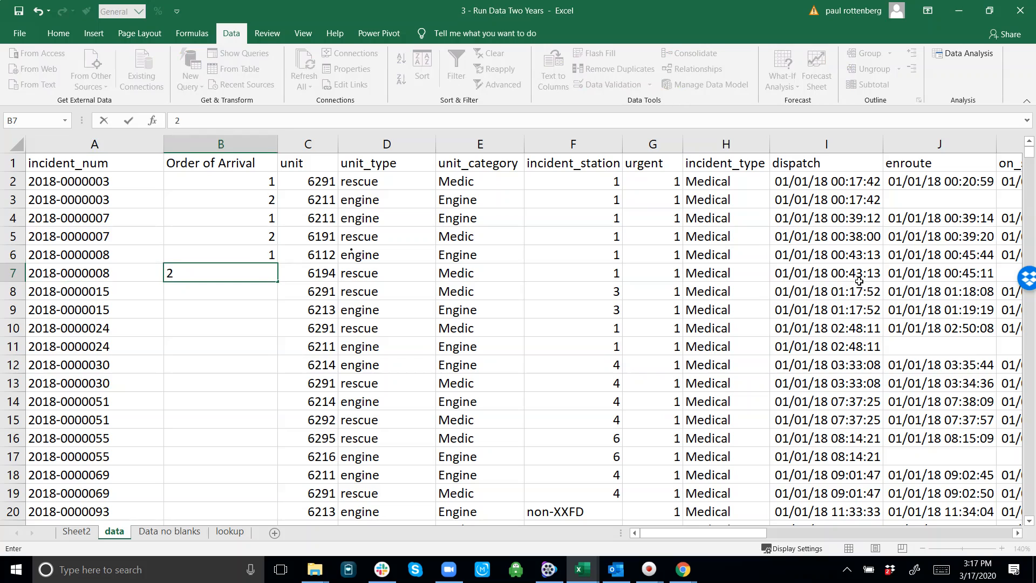
key("Right")
key("Left")
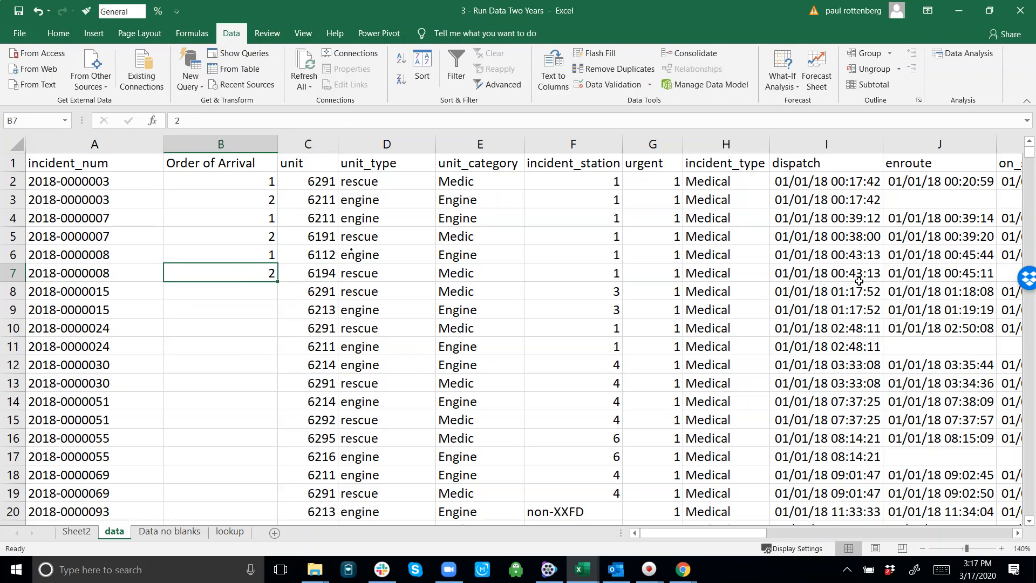
Step: Inspect how far the incident records extend down the sheet, ending on the first record's Order of Arrival in B2
key("Left")
key("ctrl+Down")
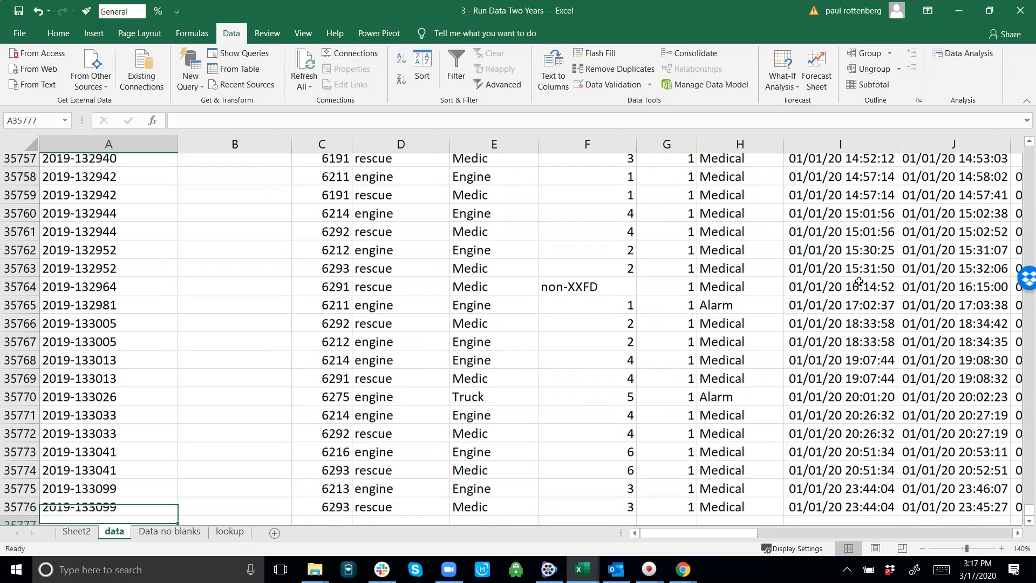
key("Up")
key("Up")
key("ctrl+Up")
key("Down")
key("Right")
key("Right")
key("Left")
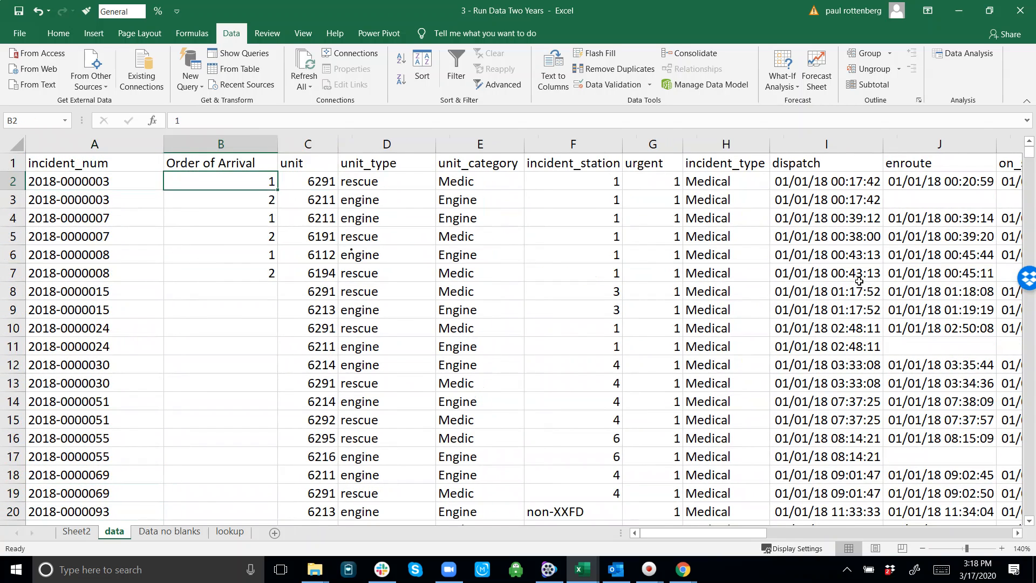
Step: Clear the manually entered Order of Arrival numbers from B3 through B7, keeping the 1 in B2
key("Down")
key("shift+Down")
key("shift+Down")
key("shift+Down")
key("shift+Down")
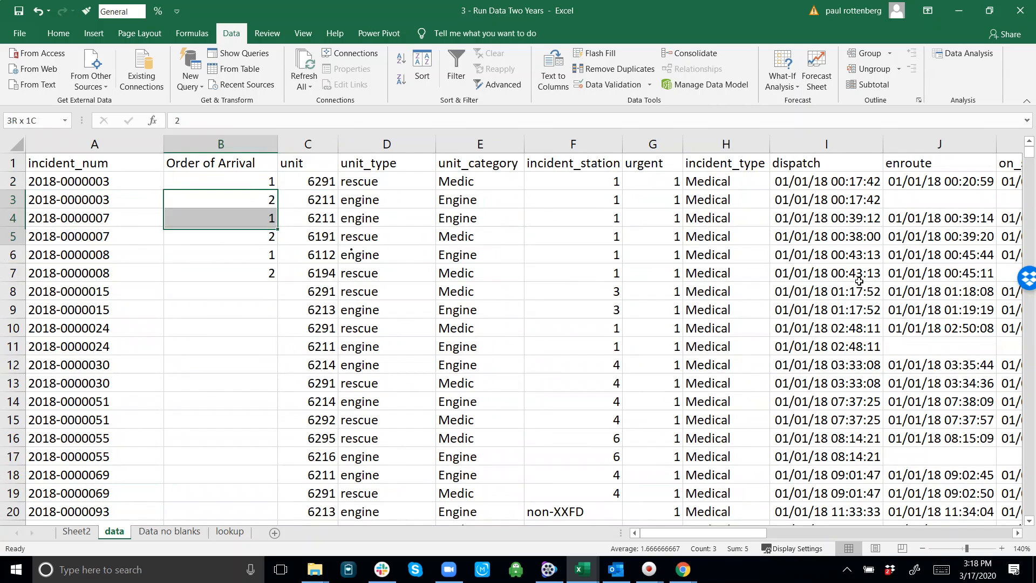
key("Delete")
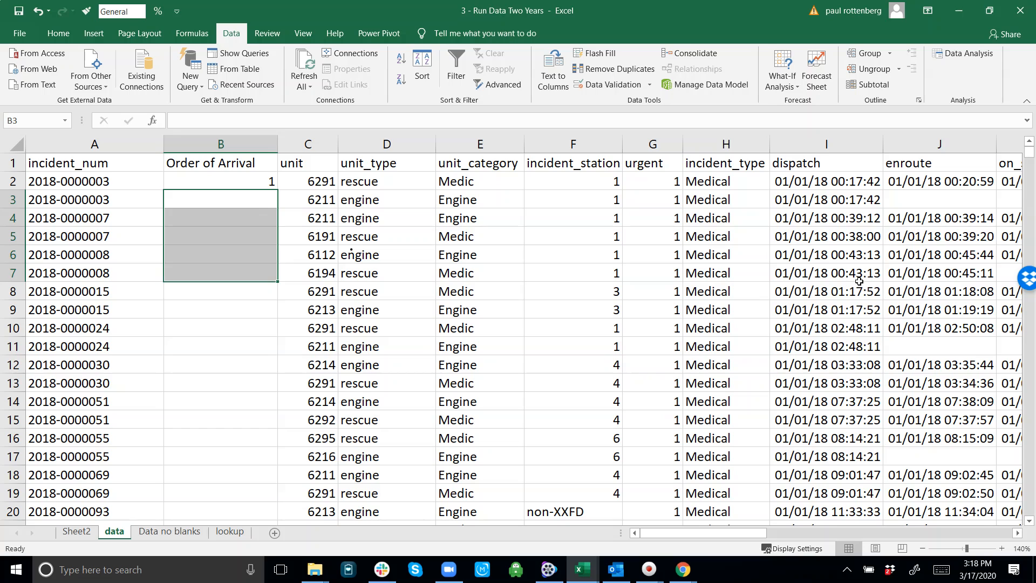
Step: Enter the formula =IF(A3=A2,B2+1,1) in B3 to number consecutive records of the same incident
key("Up")
key("Down")
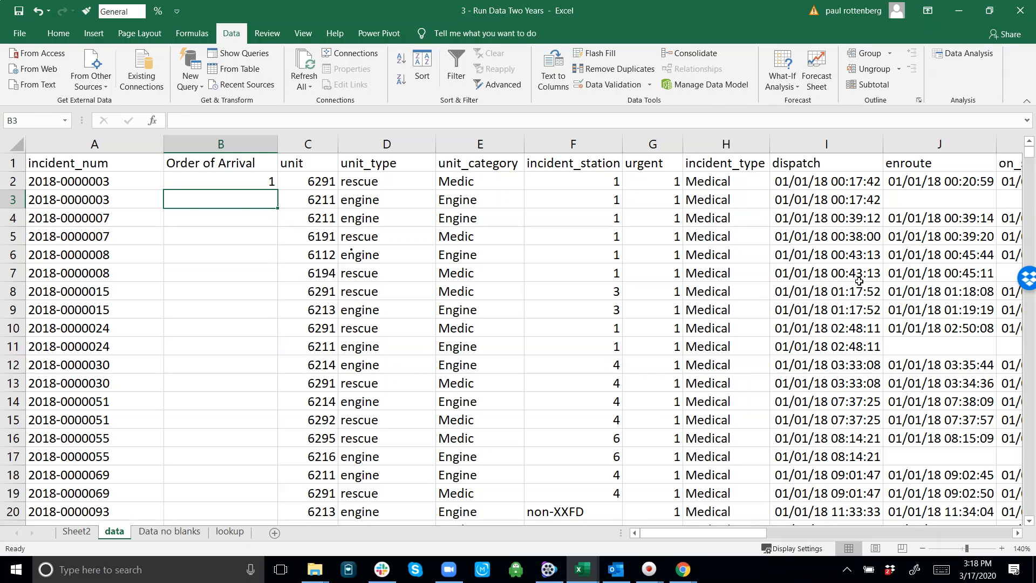
type("=if(")
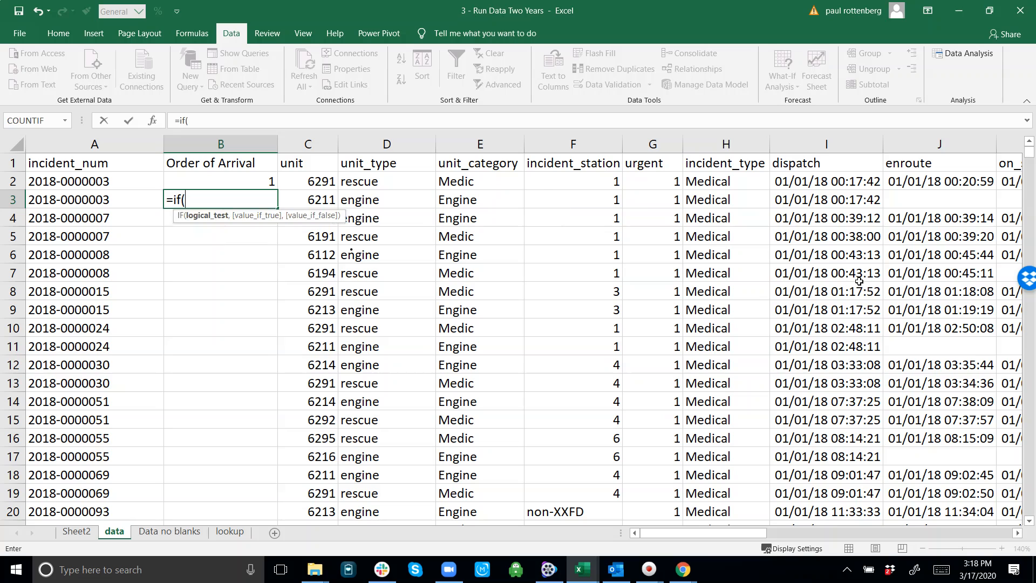
key("Left")
type("=")
key("Left")
key("Up")
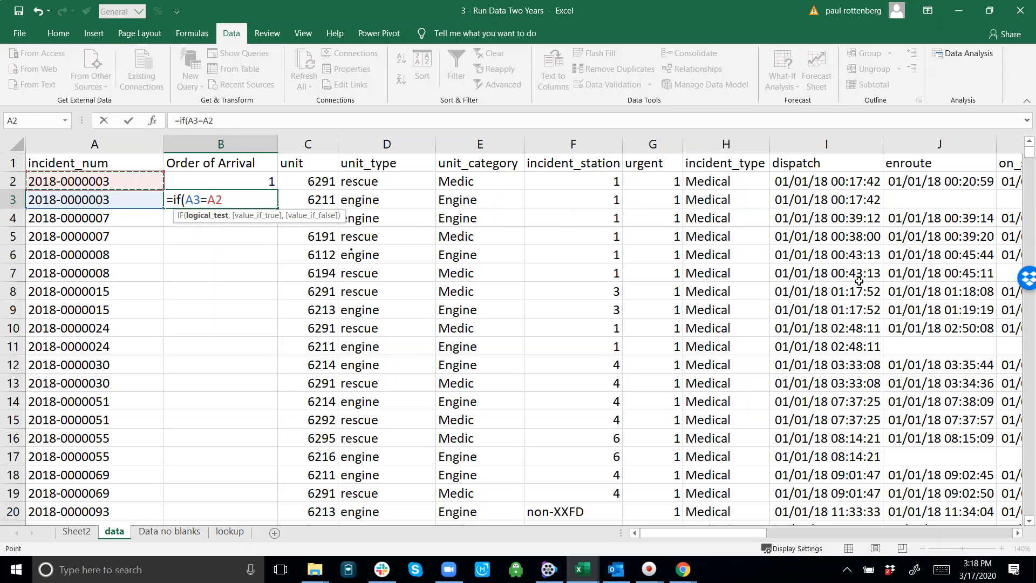
type(",")
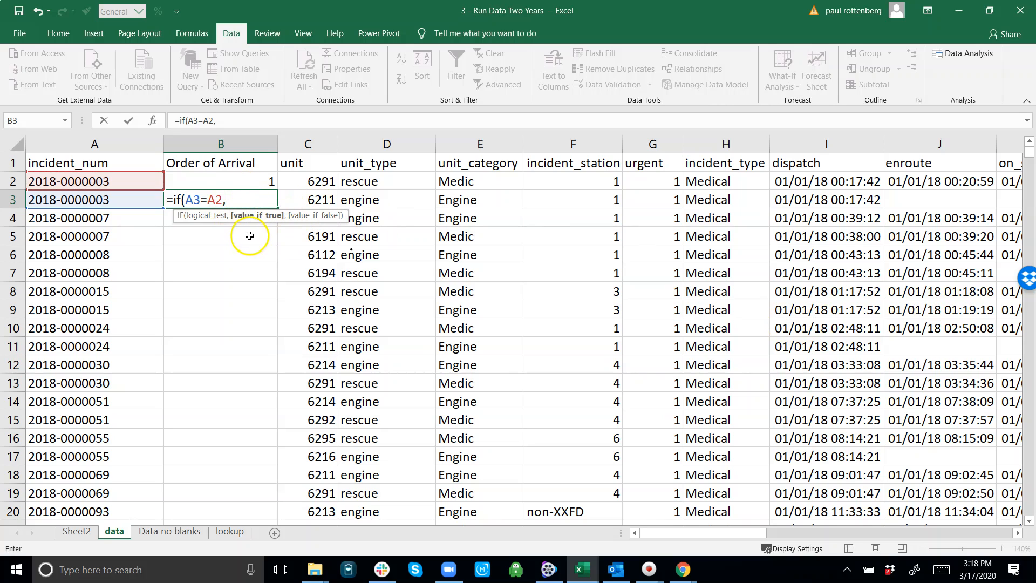
left_click(269, 181)
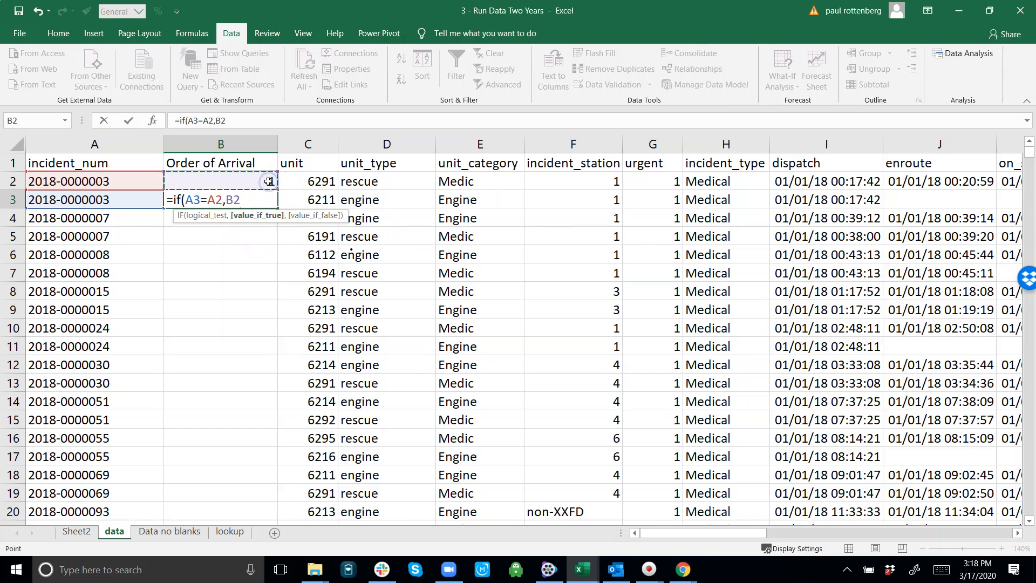
type("+1")
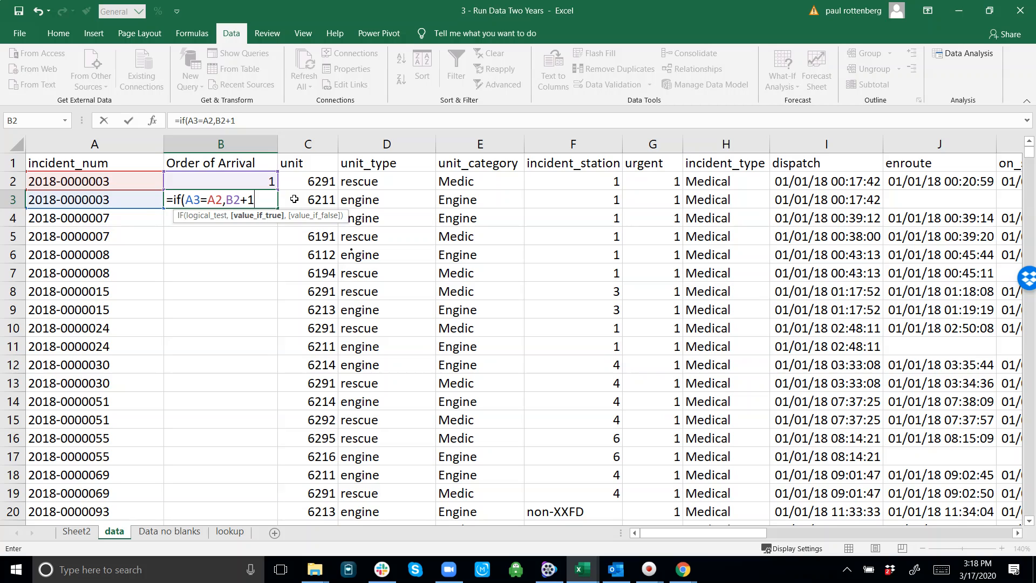
type(",")
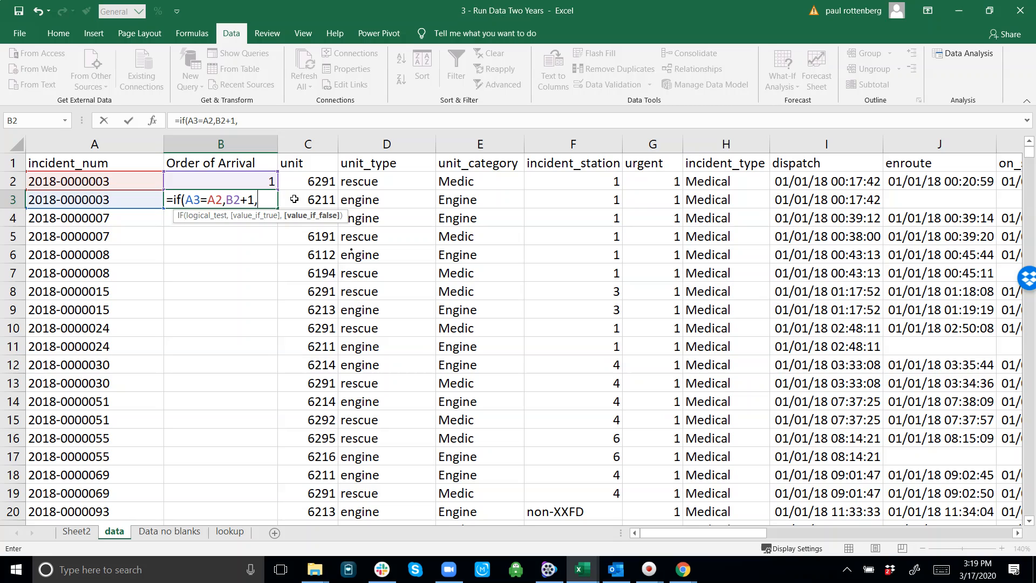
type("1)")
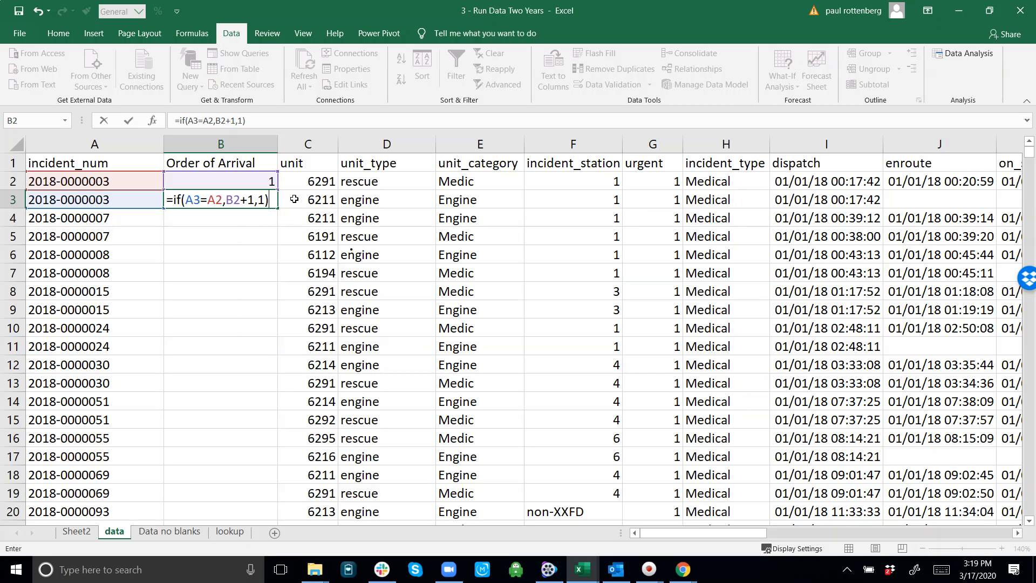
key("ctrl+Return")
Step: Fill the B3 formula down the Order of Arrival column to the last record
double_click(277, 208)
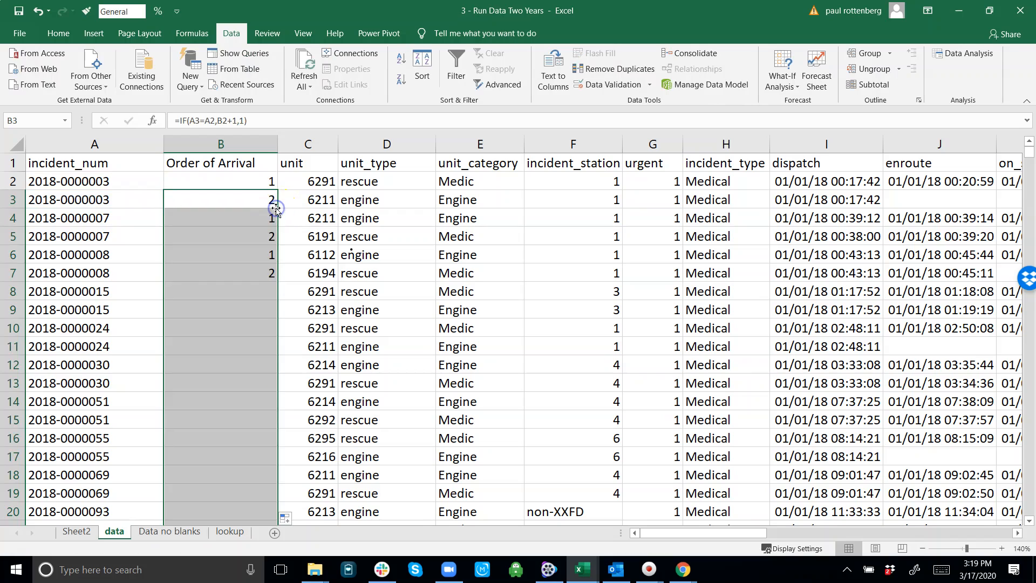
left_click(276, 210)
key("Down")
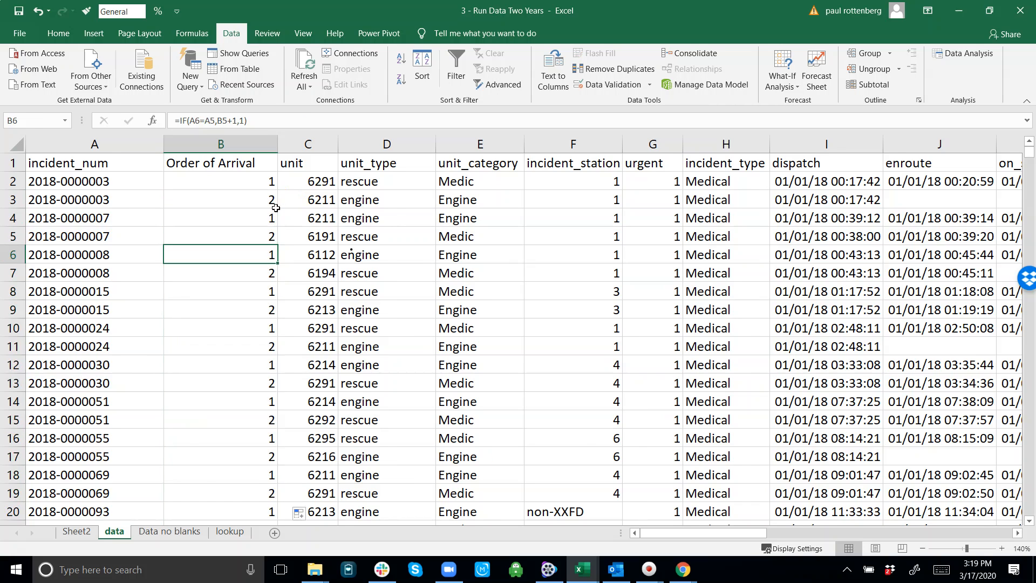
Step: Check the filled Order of Arrival numbers at the last record and down through the first pages of records
key("ctrl+Down")
key("Down")
key("Down")
key("Up")
key("Up")
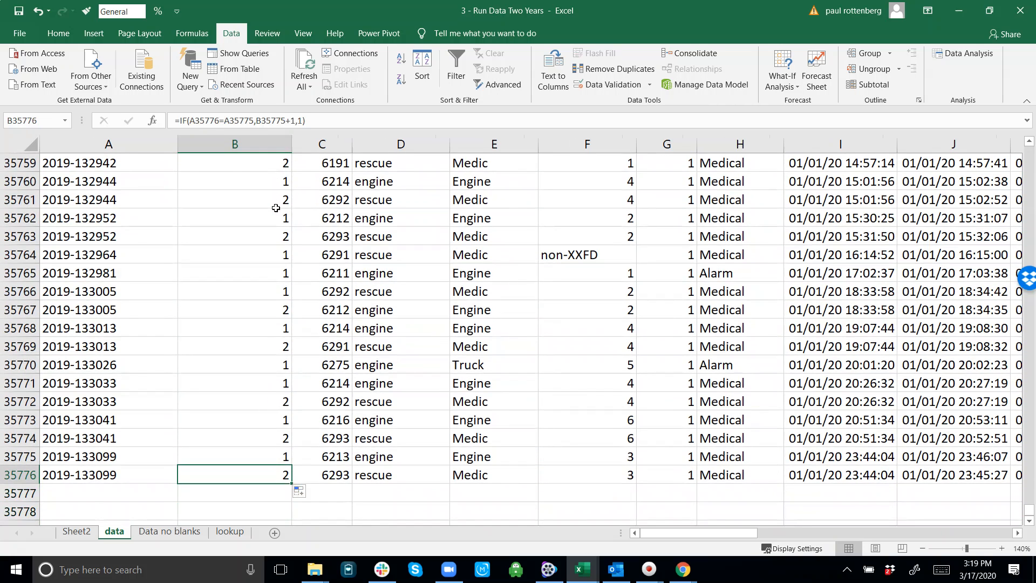
key("ctrl+Up")
key("Page_Down")
key("Page_Down")
key("Page_Down")
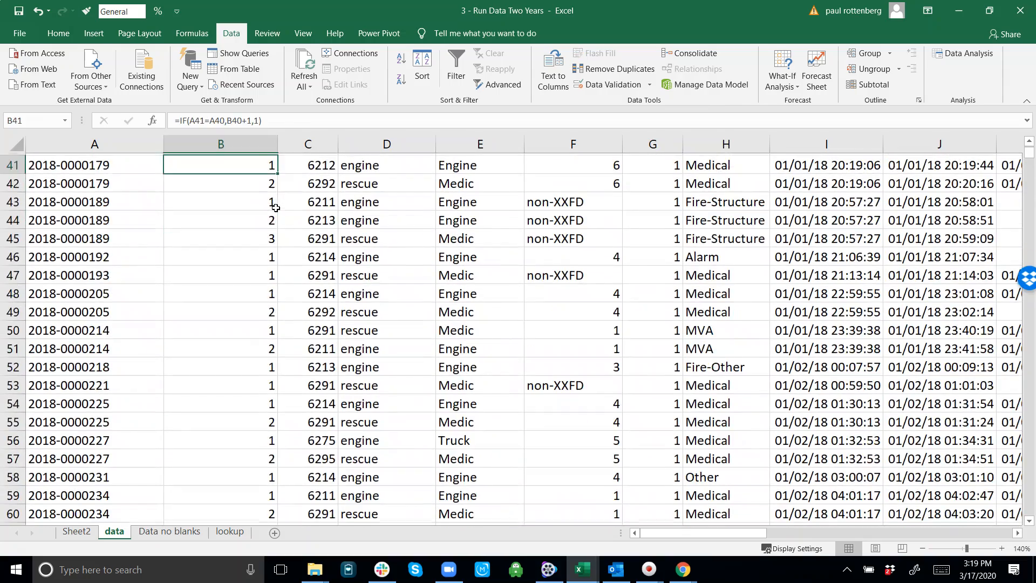
Step: Compare the Order of Arrival numbers of the Fire-Structure incident in rows 61 to 67 with its on_scene times
key("Left")
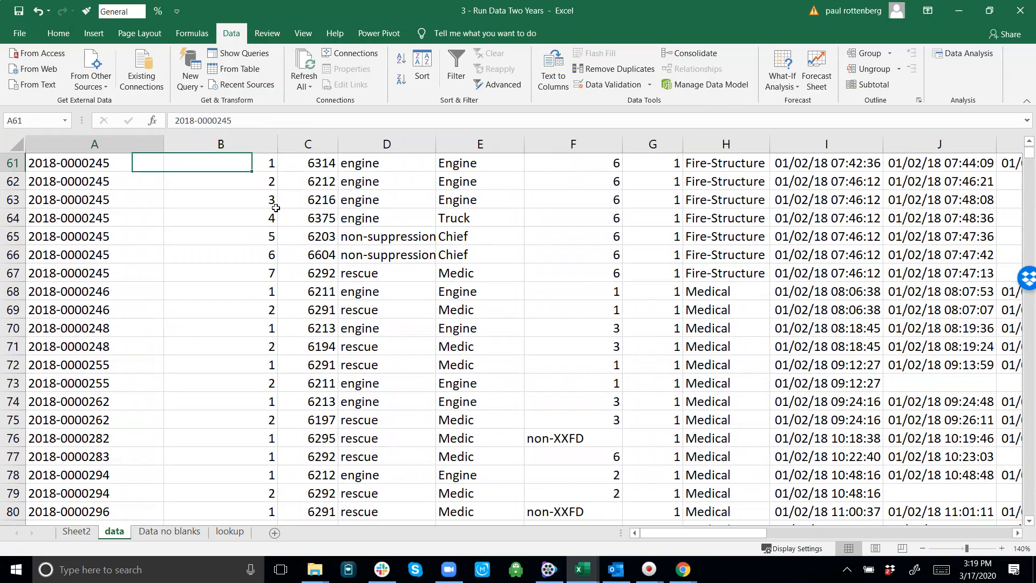
key("Up")
key("Down")
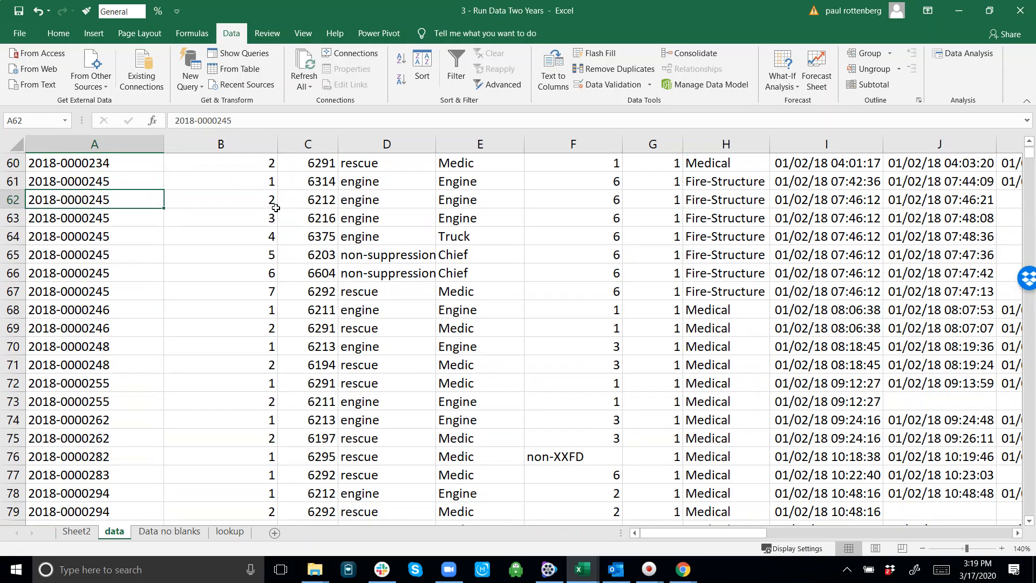
key("shift+Down")
key("shift+Down")
key("shift+Down")
key("shift+Down")
key("shift+Down")
key("shift+Down")
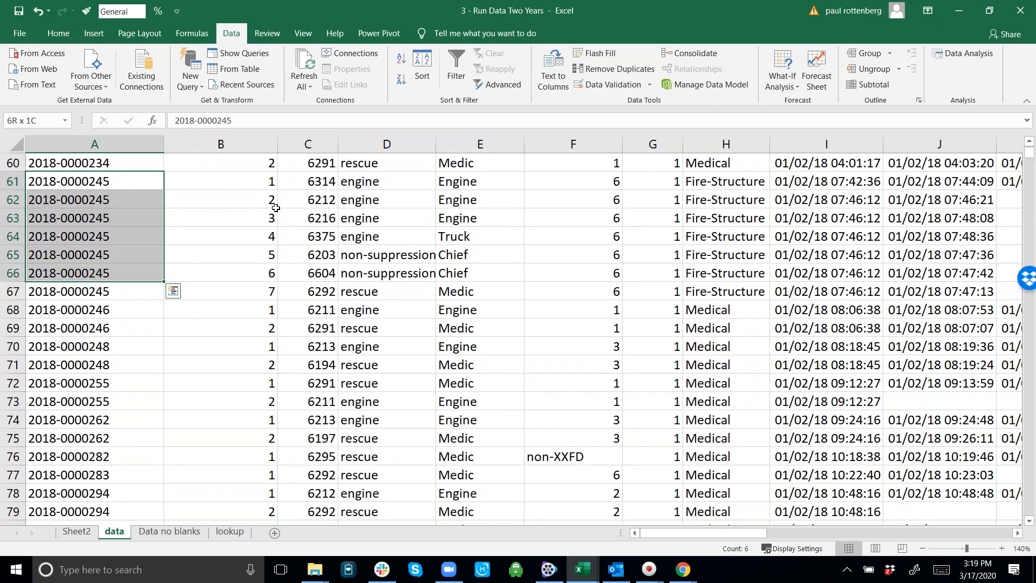
key("shift+Right")
key("shift+Right")
key("shift+Right")
key("shift+Right")
key("shift+Right")
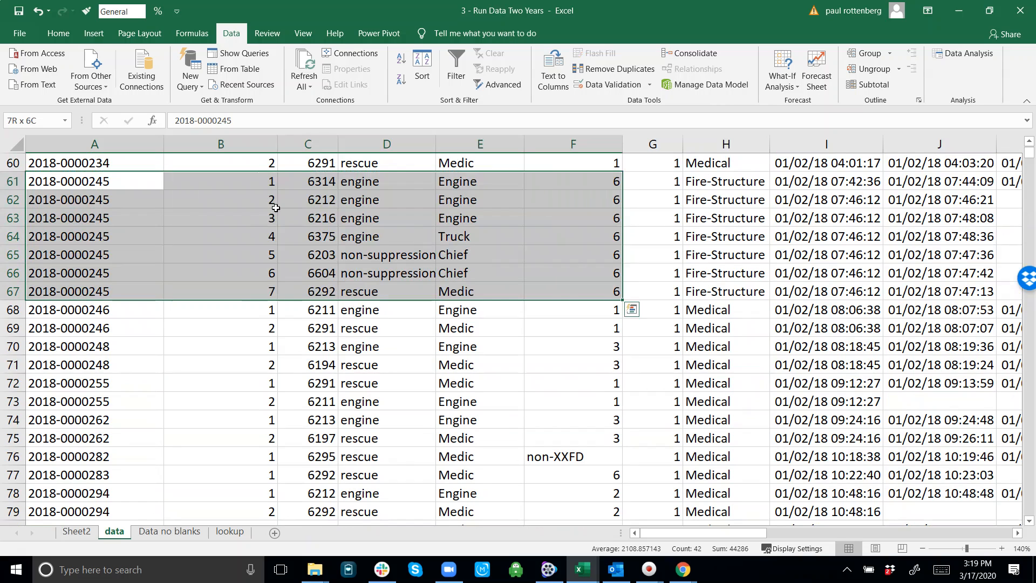
key("shift+Right")
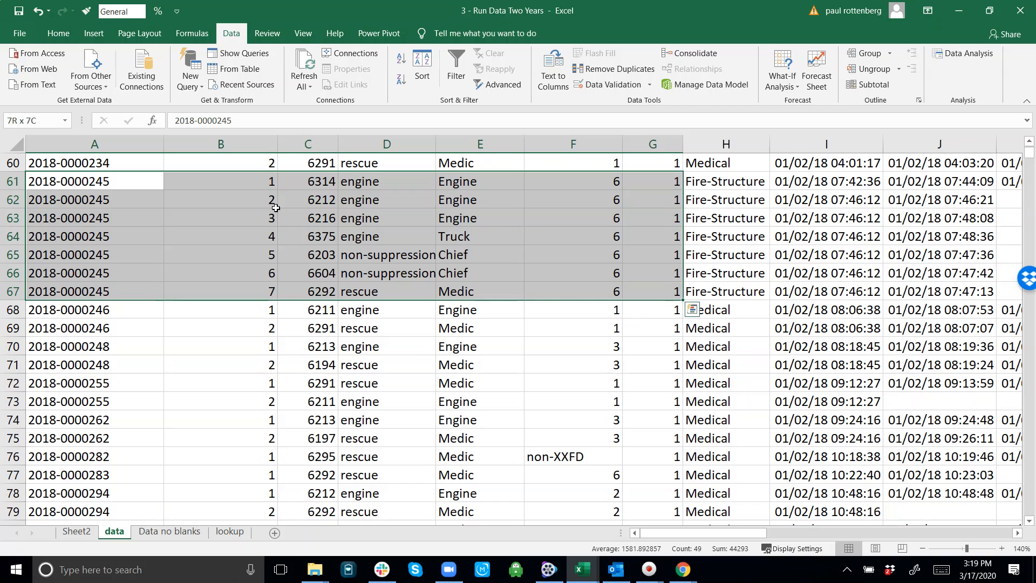
key("shift+Right")
key("shift+Right")
key("shift+Right")
key("shift+Right")
key("shift+Right")
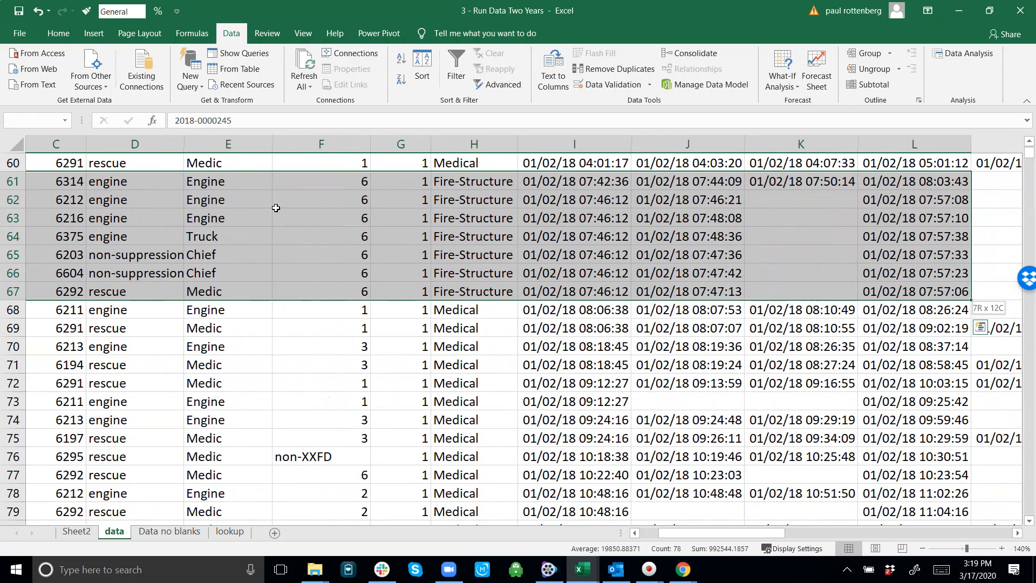
key("shift+Left")
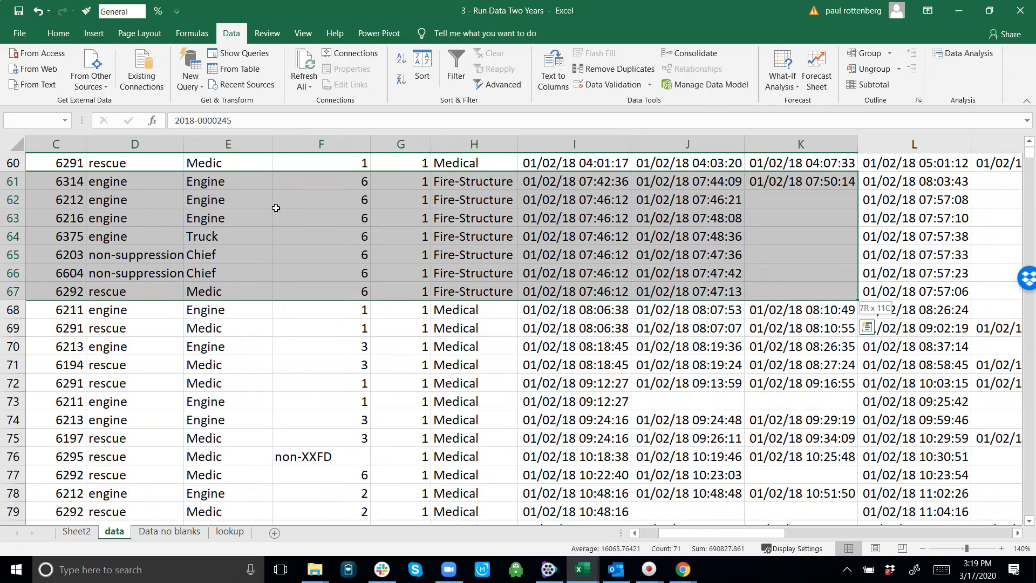
left_click_drag(276, 208, 276, 208)
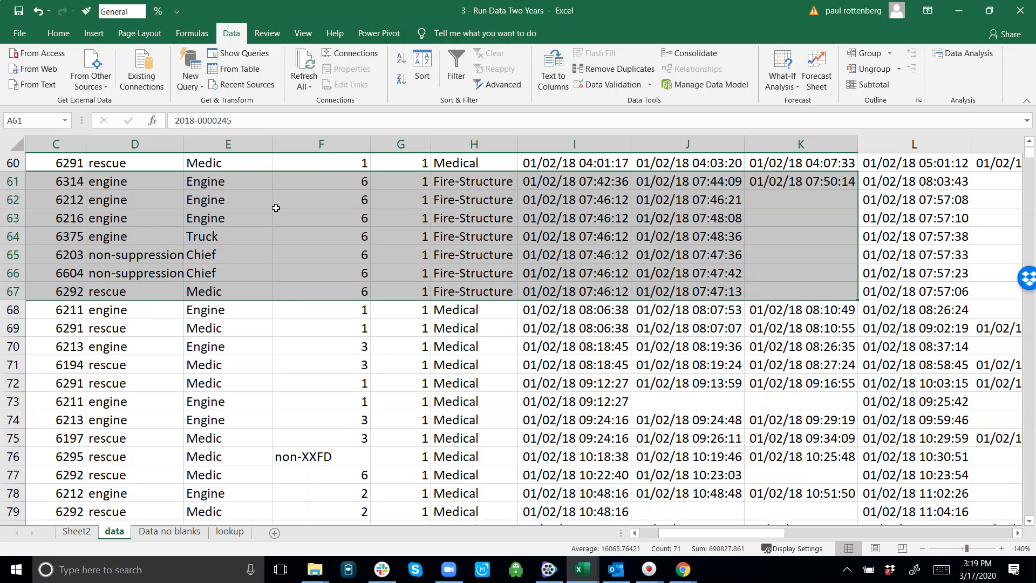
key("shift+Right")
key("Left")
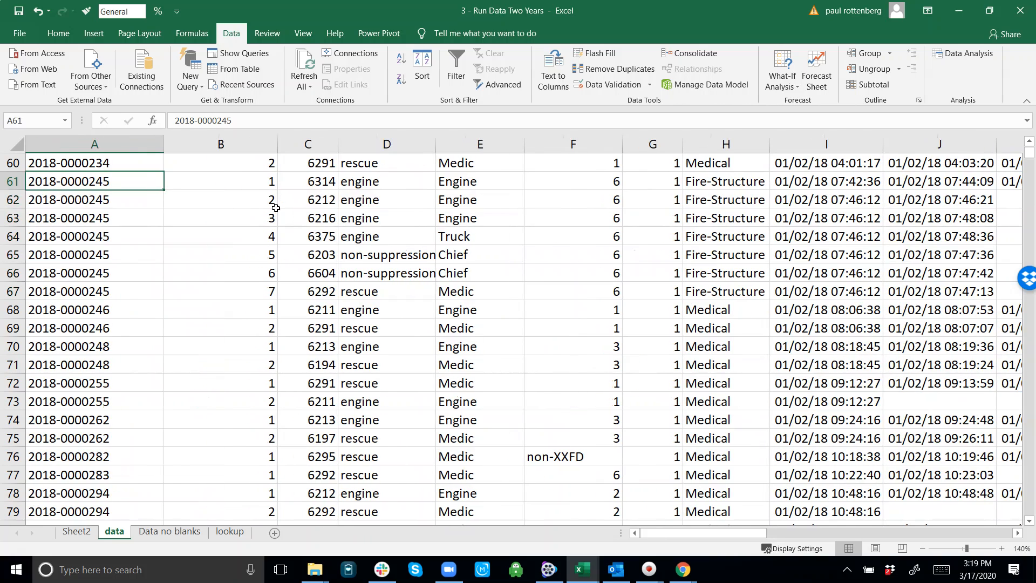
Step: Look through the following pages of records, down to row 220, for another incident with several responding units
key("Down")
key("Down")
key("Down")
key("Down")
key("Down")
key("Down")
key("Down")
key("Down")
key("Down")
key("Down")
key("Down")
key("Down")
key("Down")
key("Down")
key("Down")
key("Down")
key("Down")
key("Down")
key("Down")
key("Down")
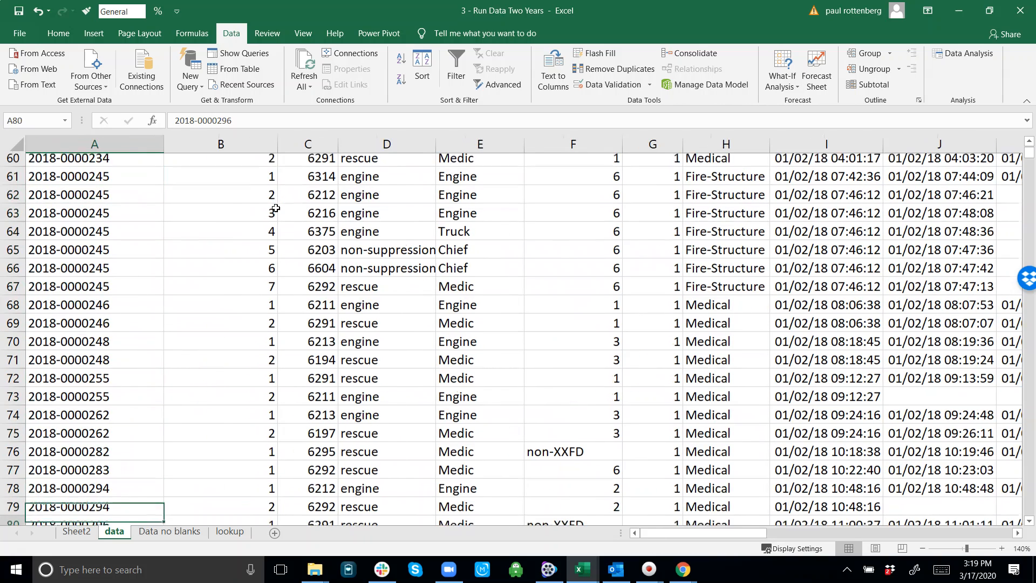
key("Down")
key("Down")
key("Down")
key("Down")
key("Down")
key("Down")
key("Down")
key("Down")
key("Down")
key("Down")
key("Down")
key("Down")
key("Down")
key("Down")
key("Down")
key("Down")
key("Down")
key("Down")
key("Down")
key("Down")
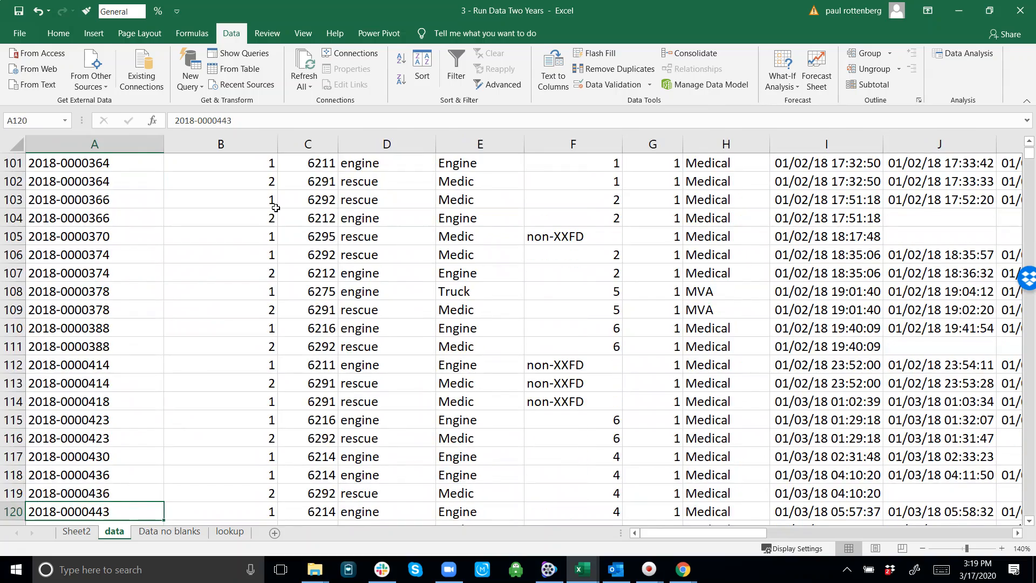
key("Down")
key("Down")
key("Down")
key("Down")
key("Down")
key("Down")
key("Down")
key("Down")
key("Down")
key("Down")
key("Down")
key("Down")
key("Down")
key("Down")
key("Down")
key("Down")
key("Down")
key("Down")
key("Down")
key("Down")
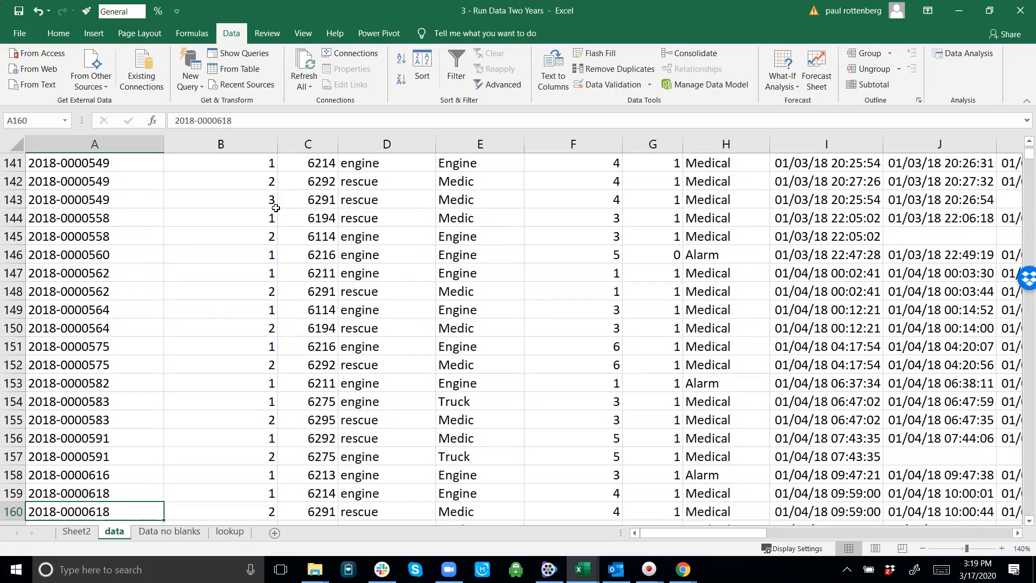
key("Down")
key("Down")
key("Down")
key("Down")
key("Down")
key("Down")
key("Down")
key("Down")
key("Down")
key("Down")
key("Down")
key("Down")
key("Down")
key("Down")
key("Down")
key("Down")
key("Down")
key("Down")
key("Down")
key("Down")
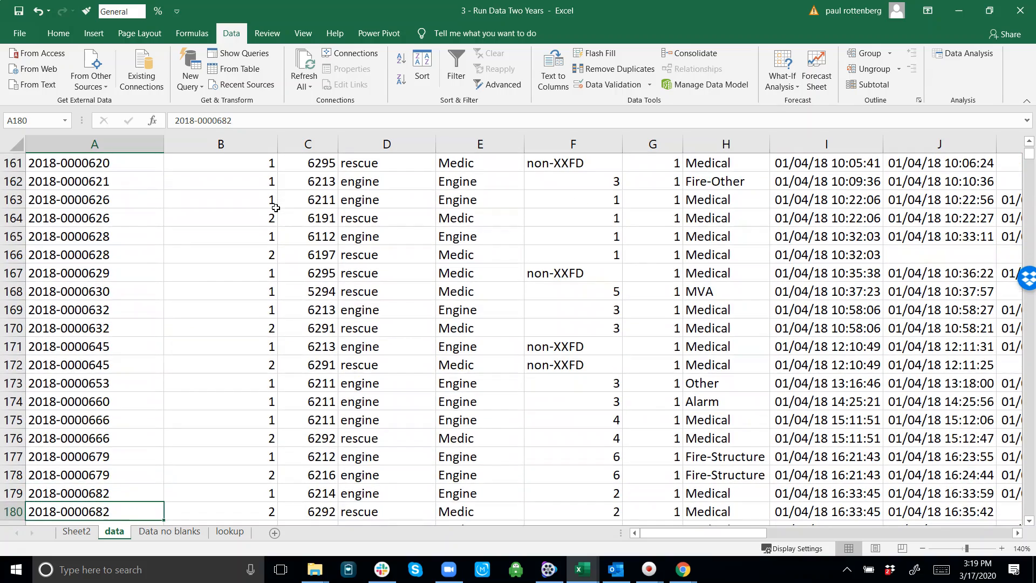
key("Down")
key("Down")
key("Down")
key("Down")
key("Down")
key("Down")
key("Down")
key("Down")
key("Down")
key("Down")
key("Down")
key("Down")
key("Down")
key("Down")
key("Down")
key("Down")
key("Down")
key("Down")
key("Down")
key("Down")
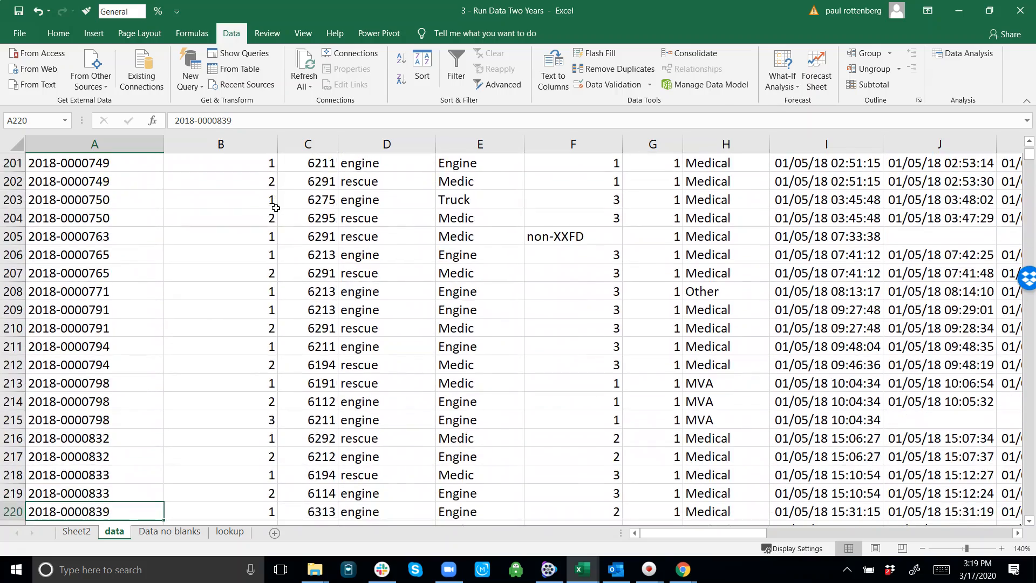
Step: Go back to the MVA incident in rows 188 to 193 and highlight its records from incident_num through unit_category
key("Up")
key("Up")
key("Up")
key("Up")
key("Up")
key("Up")
key("Up")
key("Up")
key("Up")
key("Up")
key("Up")
key("Up")
key("Up")
key("Up")
key("Up")
key("Down")
key("Down")
key("Down")
key("shift+Down")
key("shift+Down")
key("shift+Down")
key("shift+Down")
key("shift+Down")
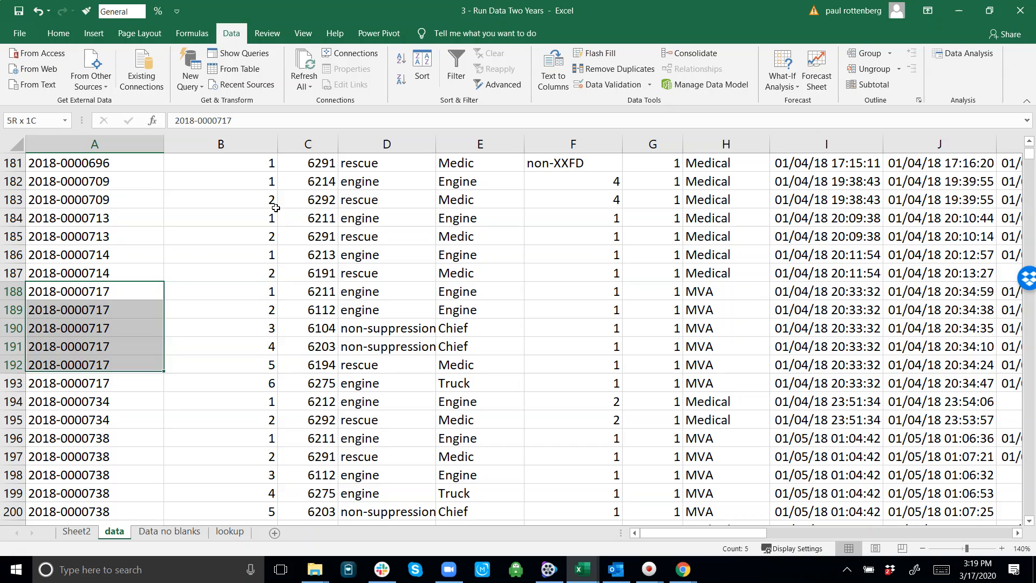
key("shift+Right")
key("shift+Right")
key("shift+Right")
key("shift+Right")
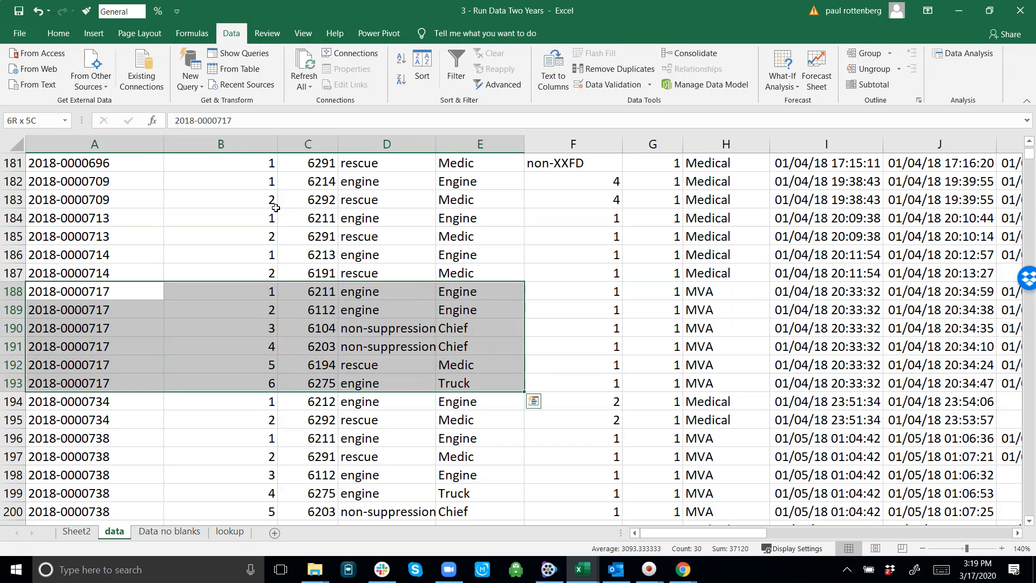
Step: Examine the time columns of the MVA incident in rows 188 to 193, out to column O
key("shift+Right")
key("shift+Right")
key("shift+Right")
key("shift+Right")
key("shift+Right")
key("shift+Right")
key("shift+Right")
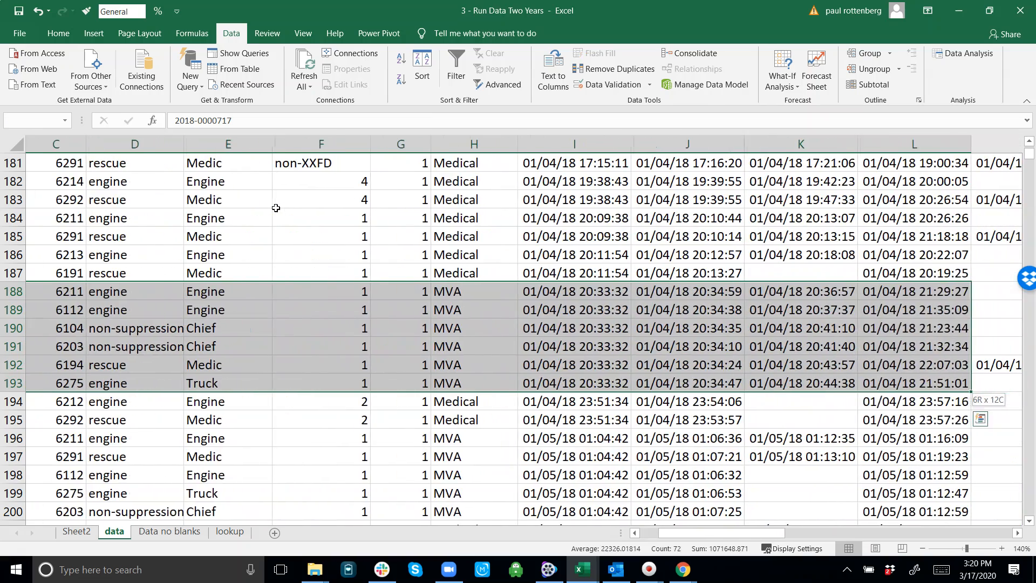
key("shift+Left")
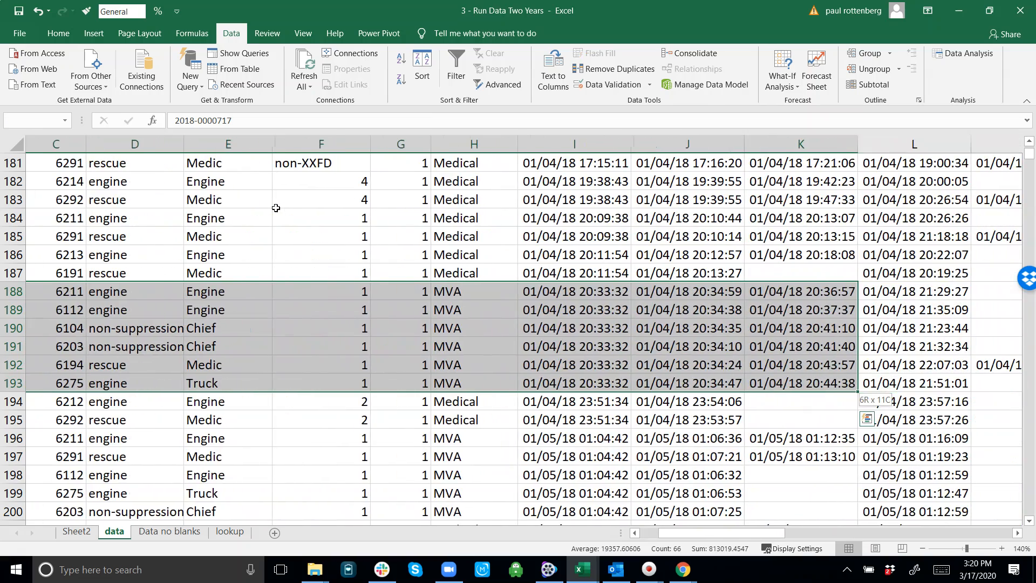
key("shift+Right")
key("shift+Right")
key("shift+Right")
key("shift+Right")
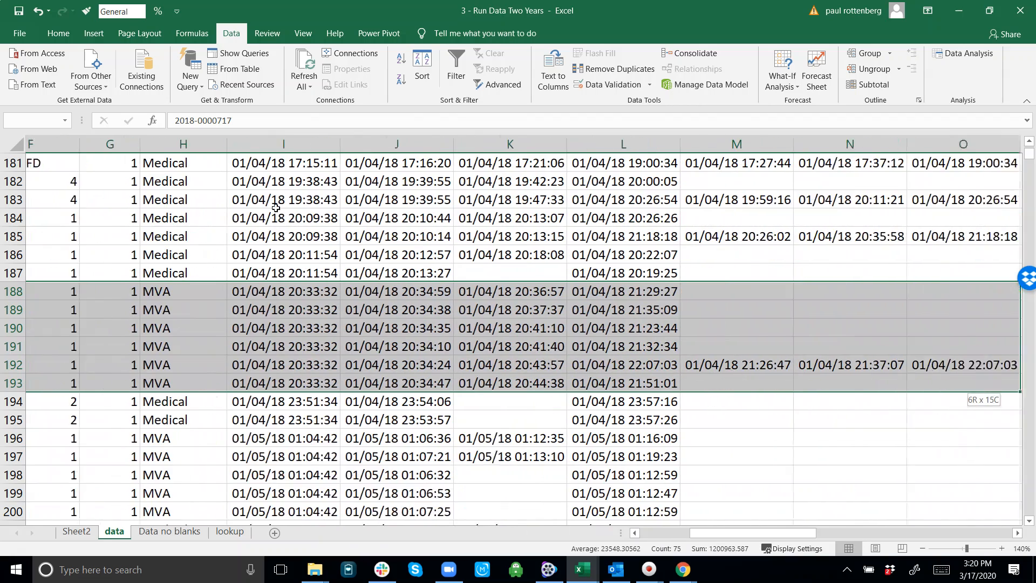
key("shift+Left")
key("shift+Left")
key("shift+Left")
key("shift+Left")
key("shift+Left")
key("shift+Left")
key("shift+Left")
key("shift+Left")
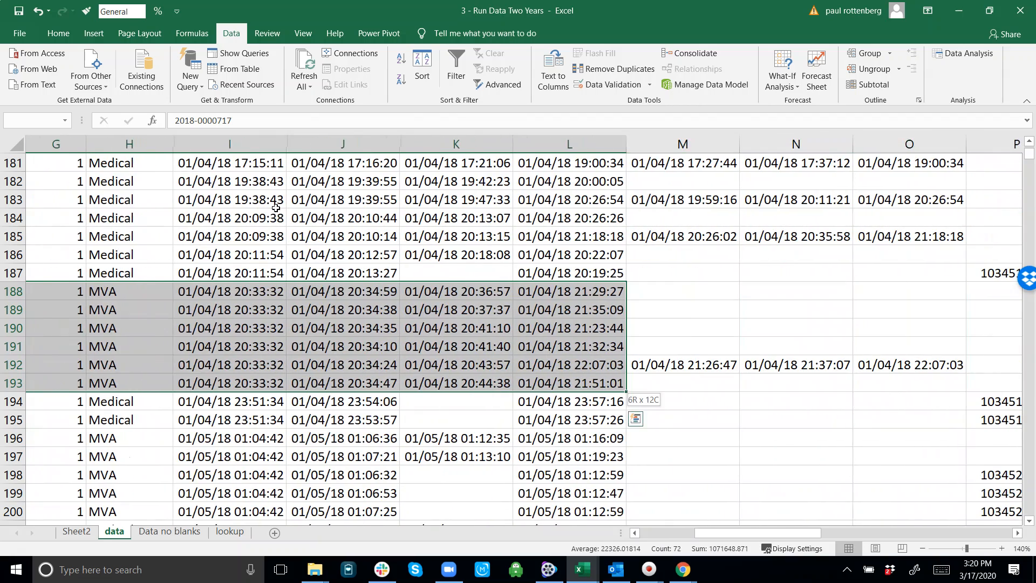
key("shift+Left")
key("shift+Left")
key("shift+Left")
key("shift+Left")
key("shift+Left")
key("shift+Left")
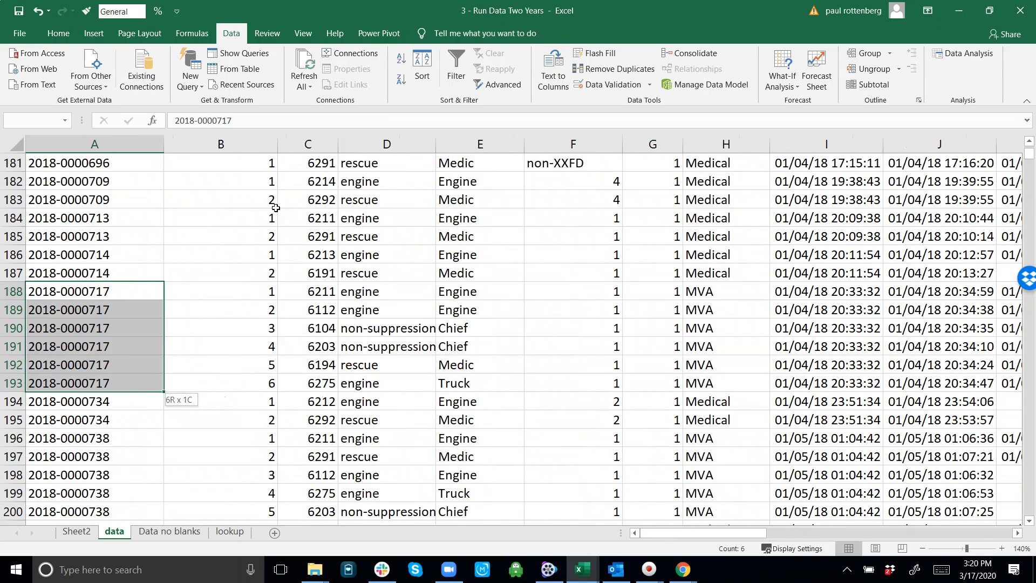
Step: Compare the Order of Arrival numbers in rows 188 to 193 with the on_scene times in column K
key("shift+Right")
key("shift+Right")
key("shift+Right")
key("shift+Right")
key("shift+Right")
key("shift+Right")
key("shift+Right")
key("shift+Right")
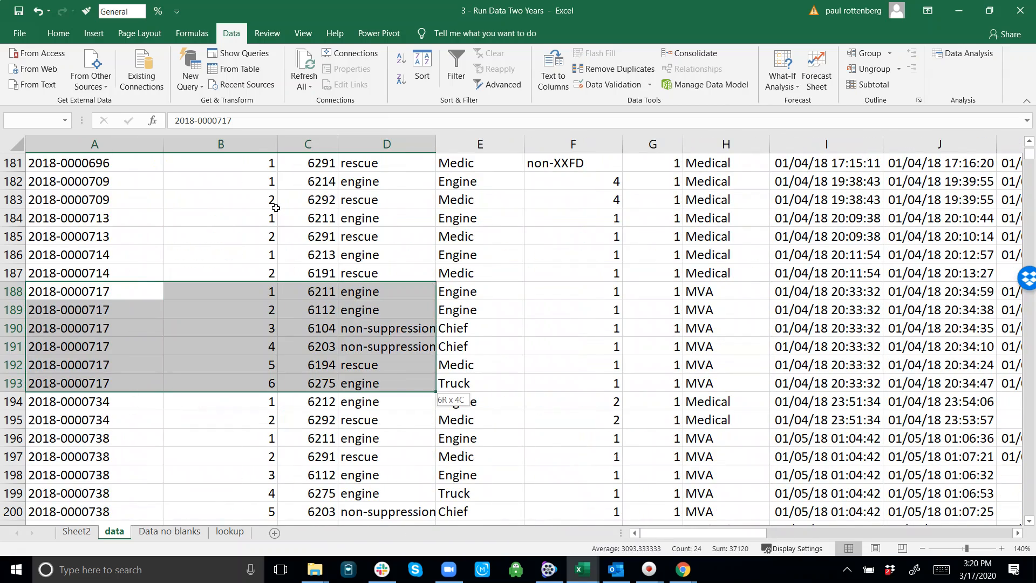
key("shift+Right")
key("shift+Right")
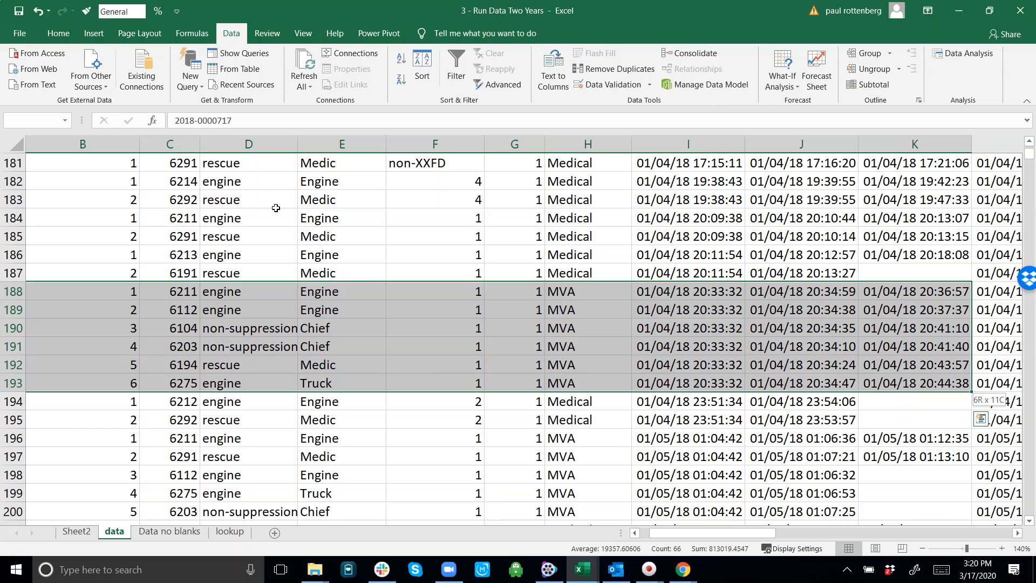
key("Left")
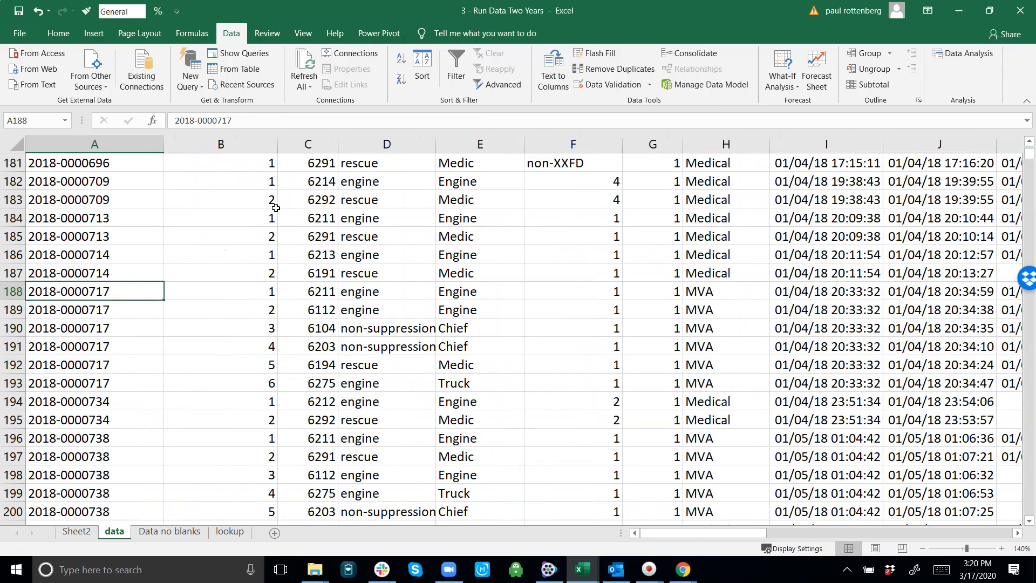
Step: Return to the start of the Order of Arrival column and inspect the formulas in its first records
key("Right")
key("ctrl+Up")
key("Down")
key("Down")
key("Down")
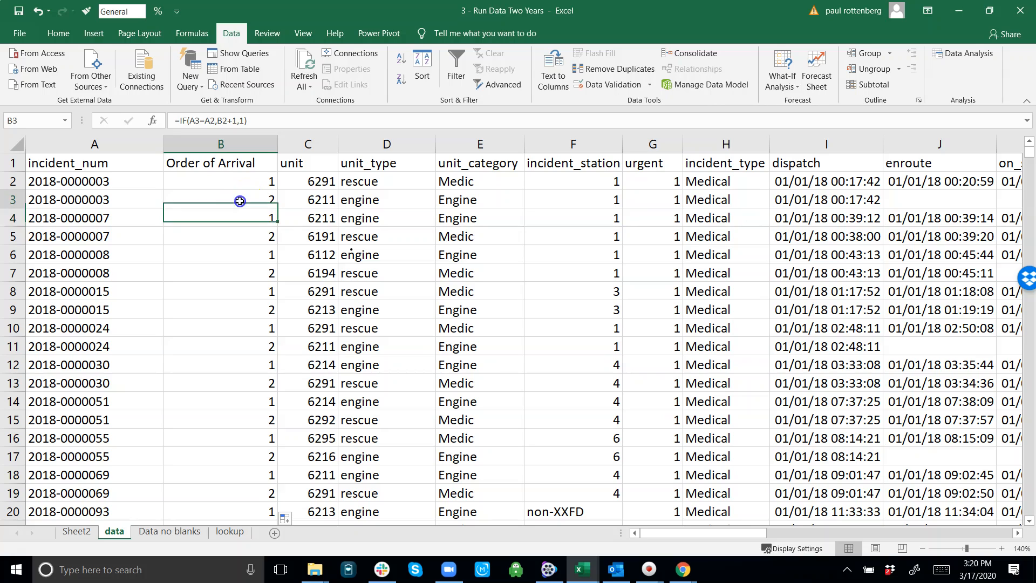
left_click_drag(238, 202, 248, 339)
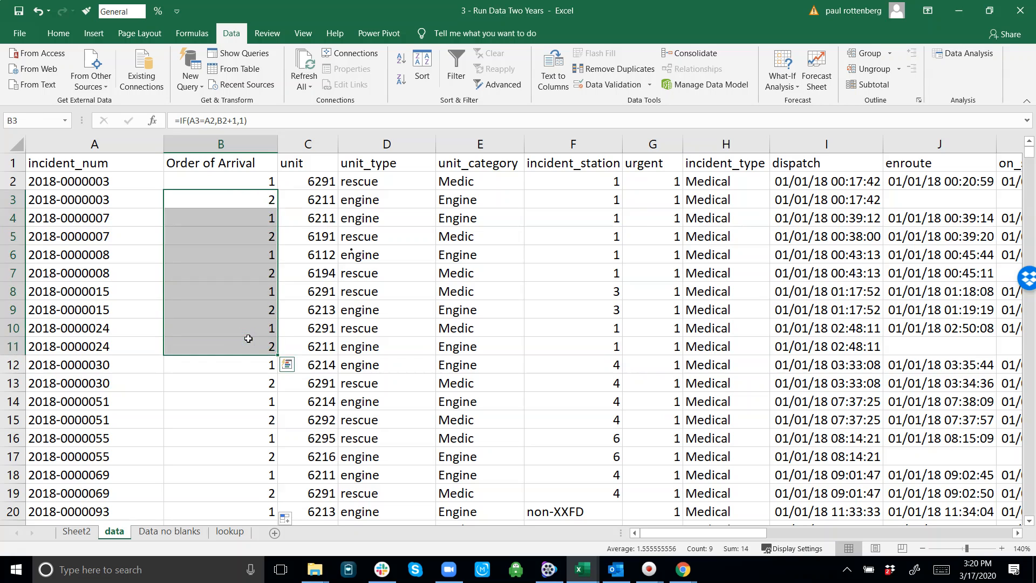
key("Up")
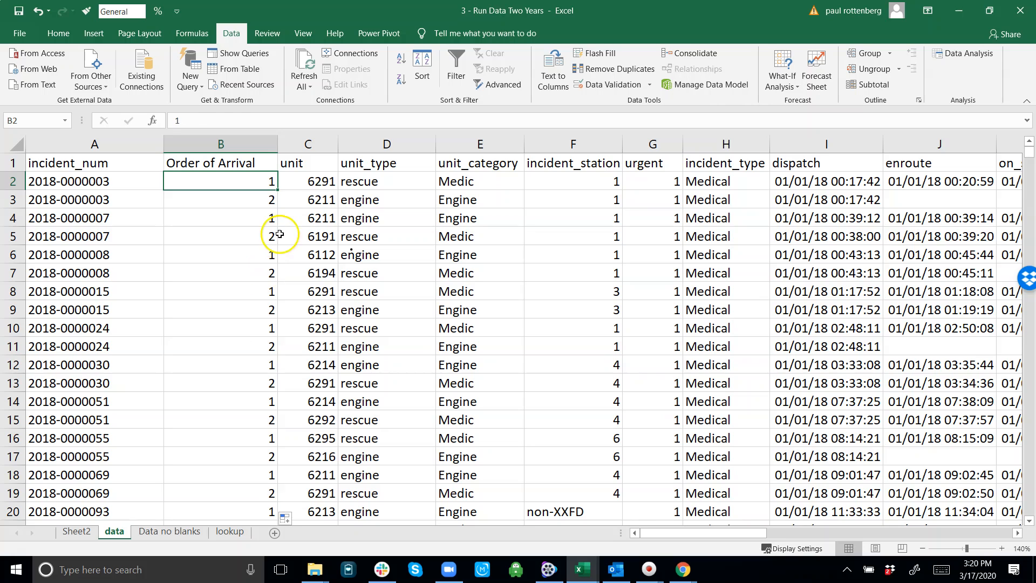
left_click(256, 237)
key("ctrl+Up")
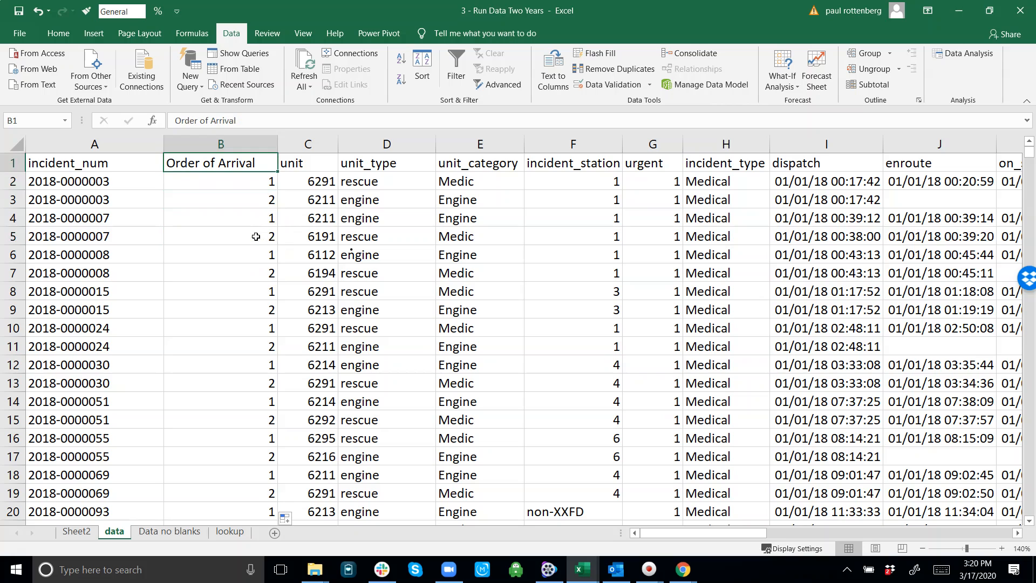
key("Down")
key("Down")
key("Down")
key("Up")
key("ctrl+Up")
Step: Copy the whole Order of Arrival column and paste it over itself as values to replace the formulas
left_click(227, 143)
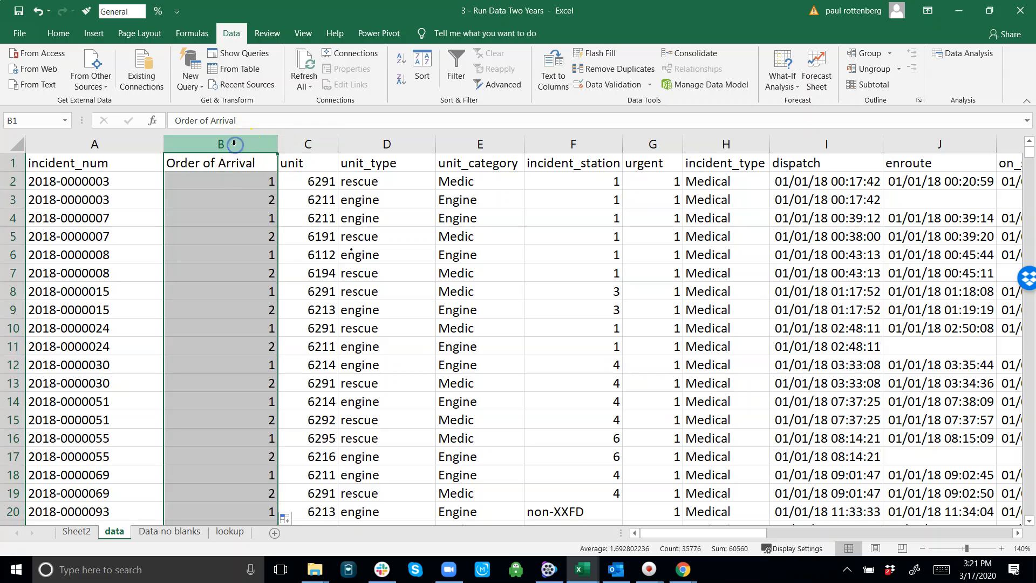
left_click(219, 163)
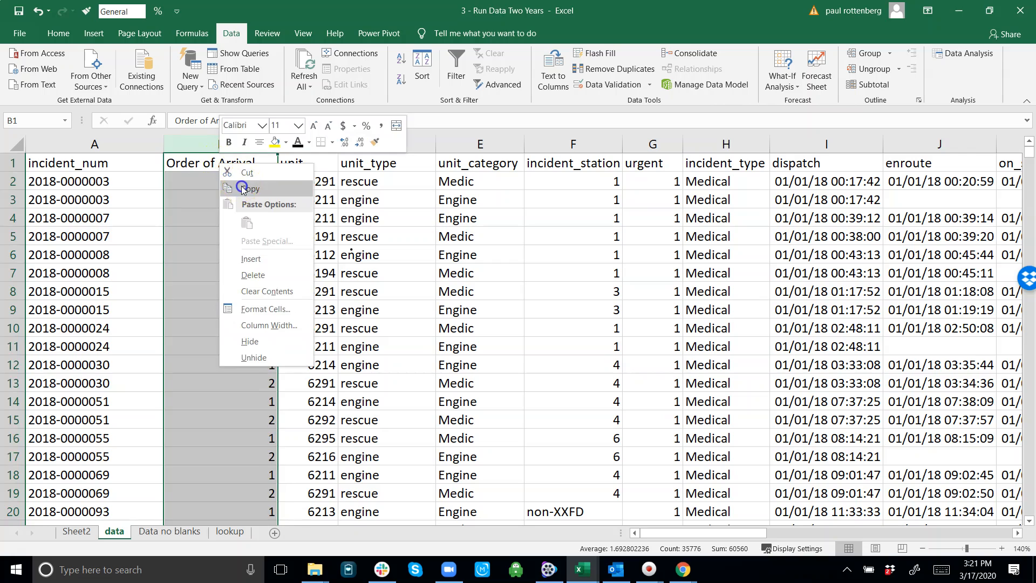
left_click(223, 168)
right_click(223, 168)
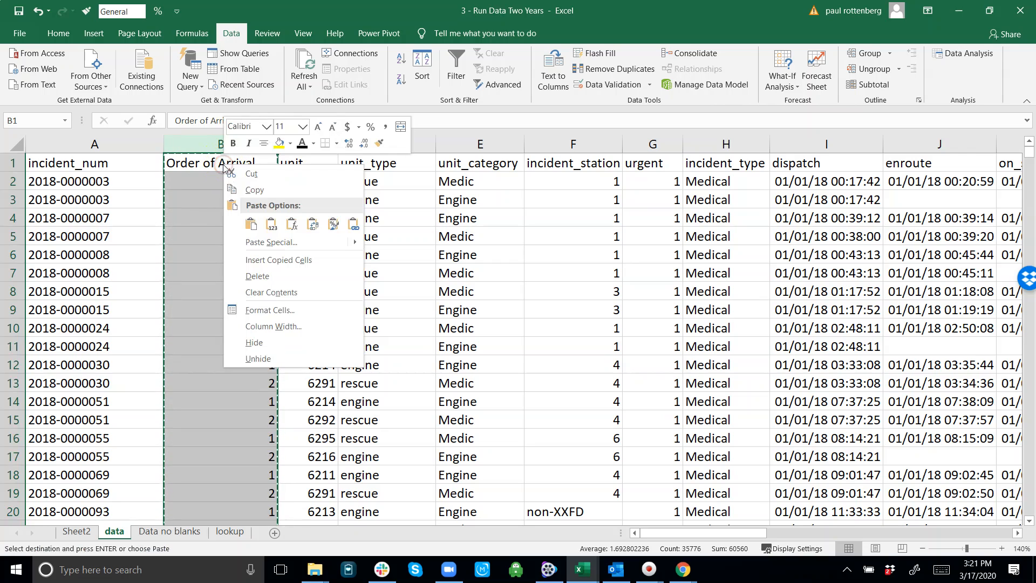
left_click(271, 226)
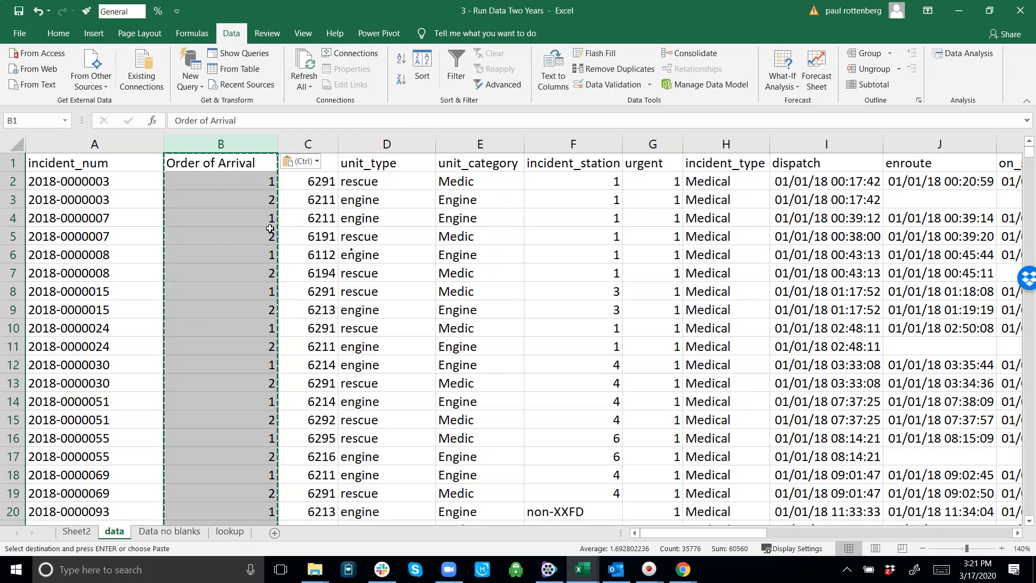
key("Escape")
Step: Check the contents of the first Order of Arrival cells, B2 to B9, for fixed values instead of formulas
key("Down")
key("Down")
key("Down")
key("Down")
key("Down")
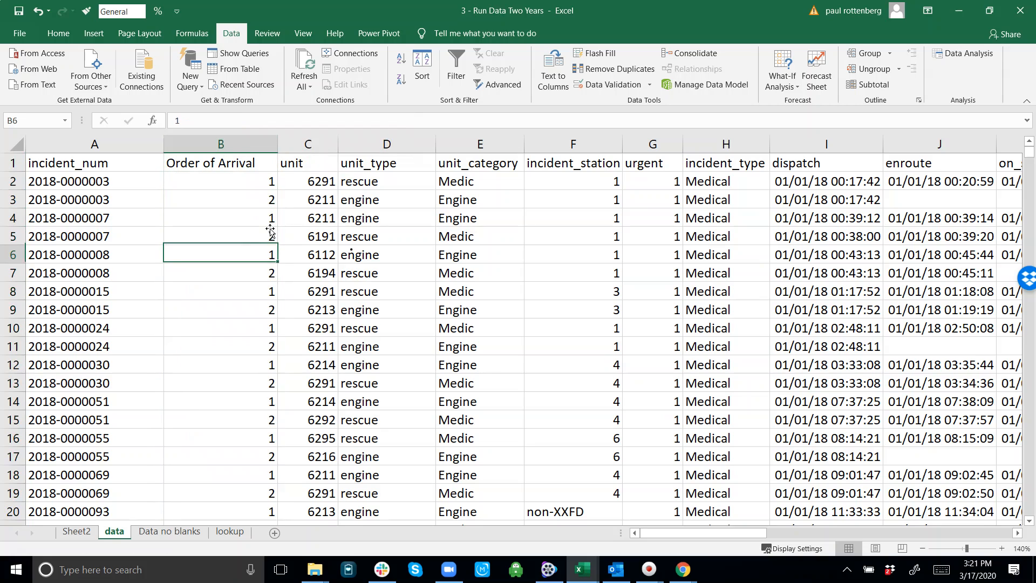
key("Down")
key("Down")
key("Down")
key("Left")
key("Right")
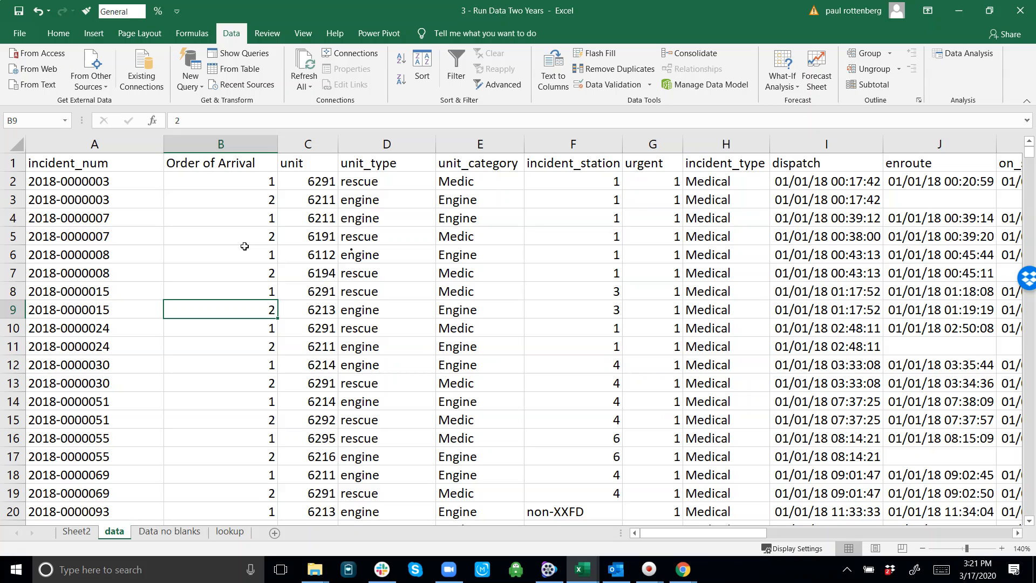
key("ctrl+Up")
key("Down")
key("Down")
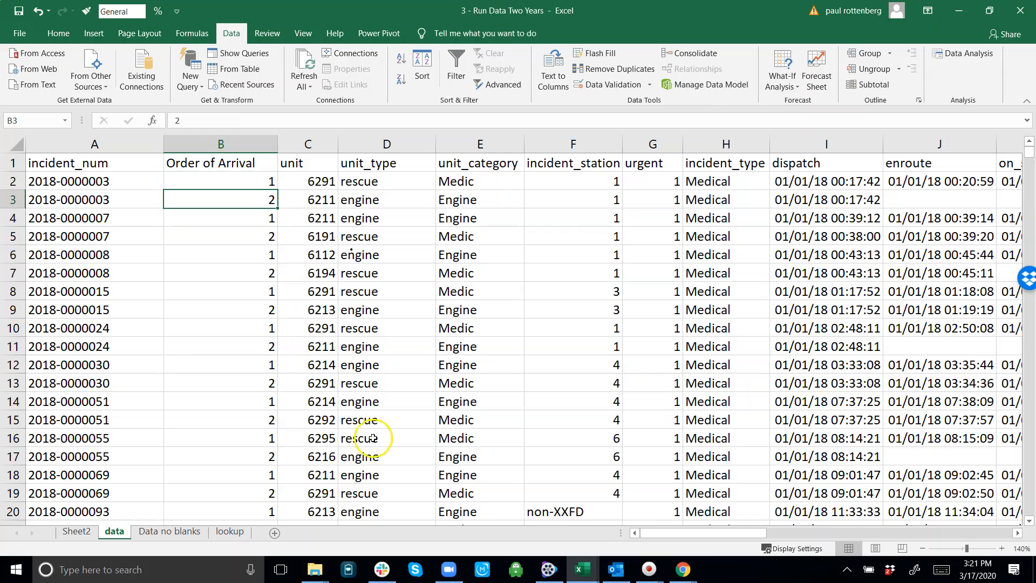